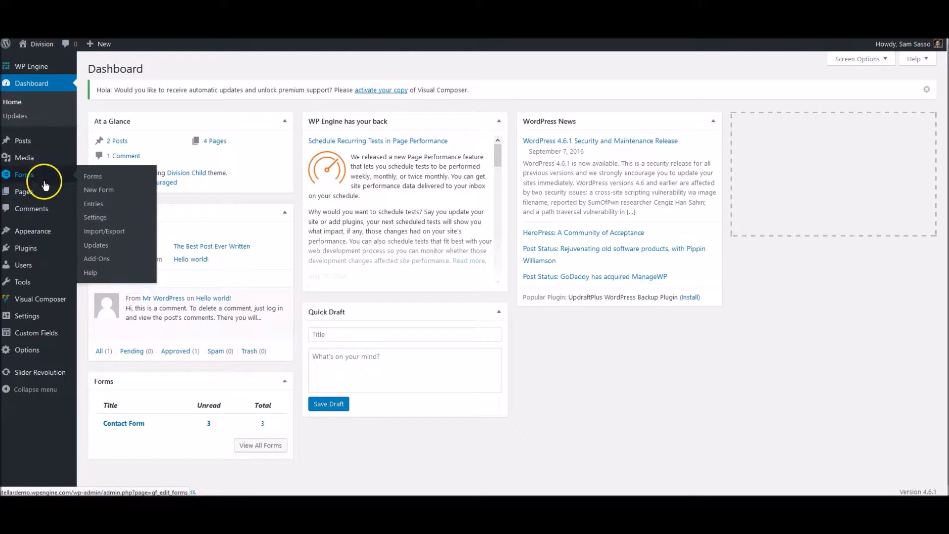
Open Test Page from the All Pages list in the Visual Composer editor
{"action": "left_click", "coordinate": [58, 192]}
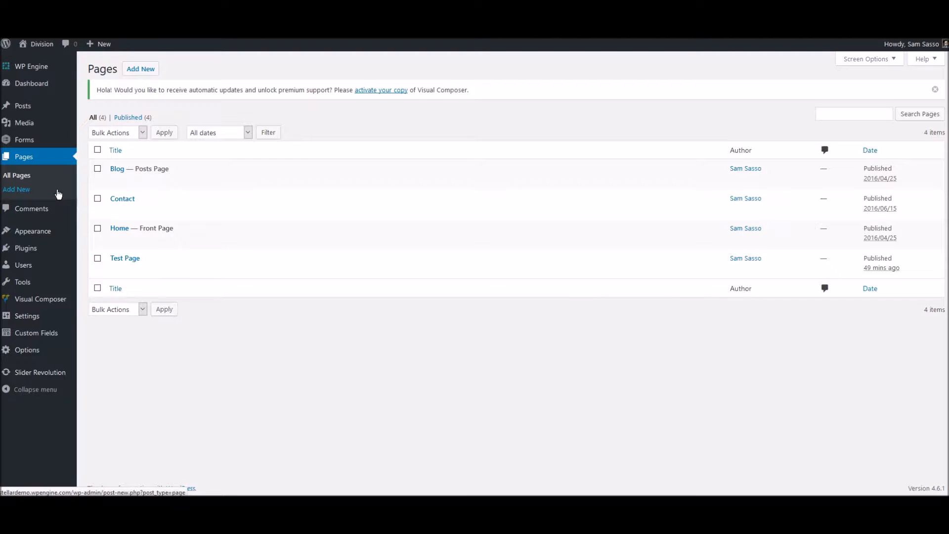
{"action": "left_click", "coordinate": [126, 258]}
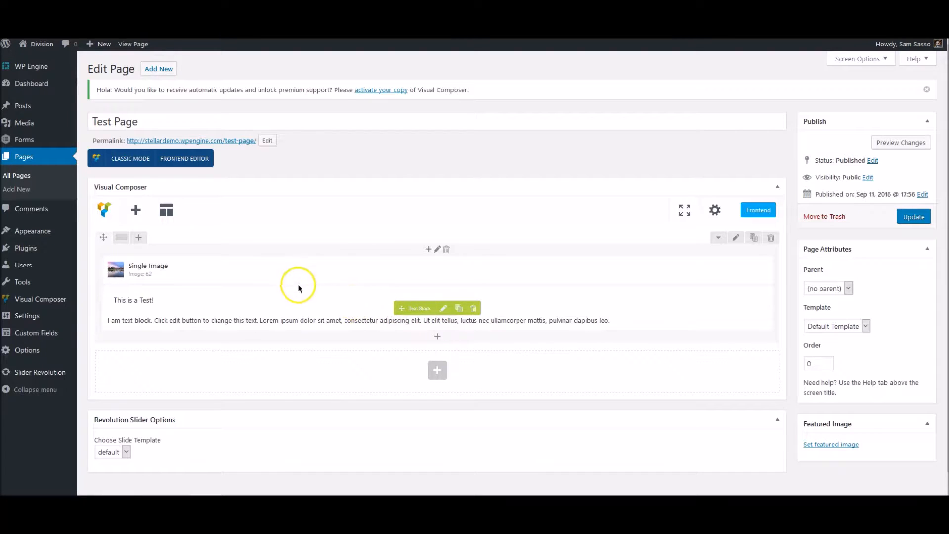
{"action": "left_click", "coordinate": [428, 251]}
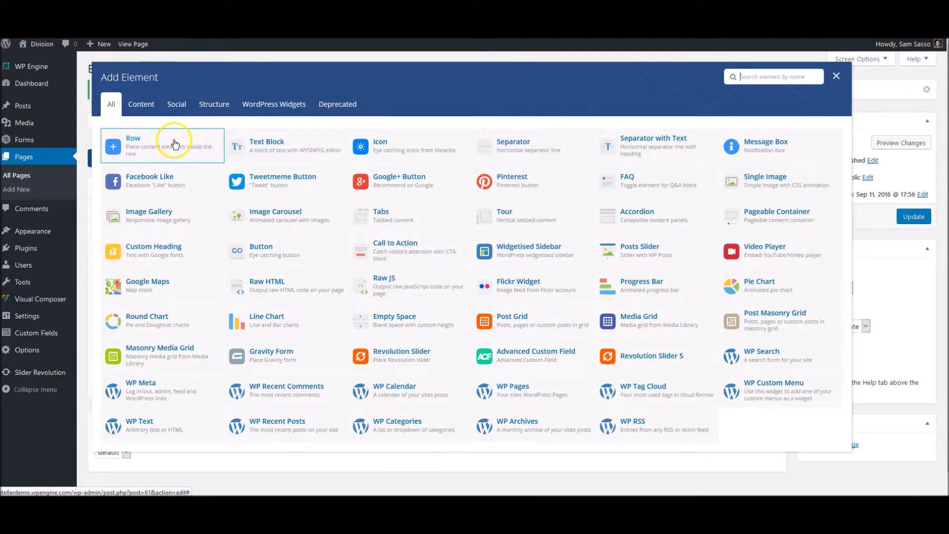
{"action": "left_click", "coordinate": [835, 76]}
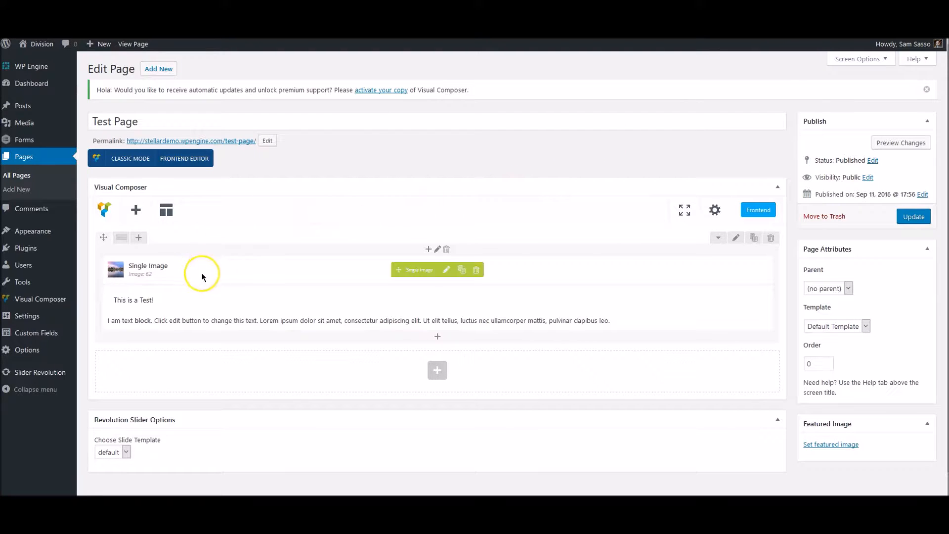
{"action": "mouse_move", "coordinate": [119, 246]}
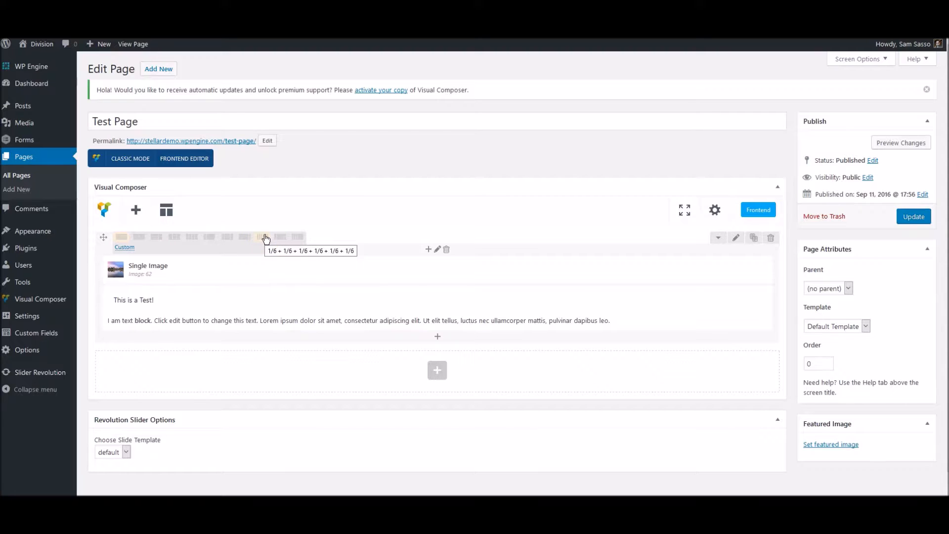
{"action": "left_click", "coordinate": [125, 247]}
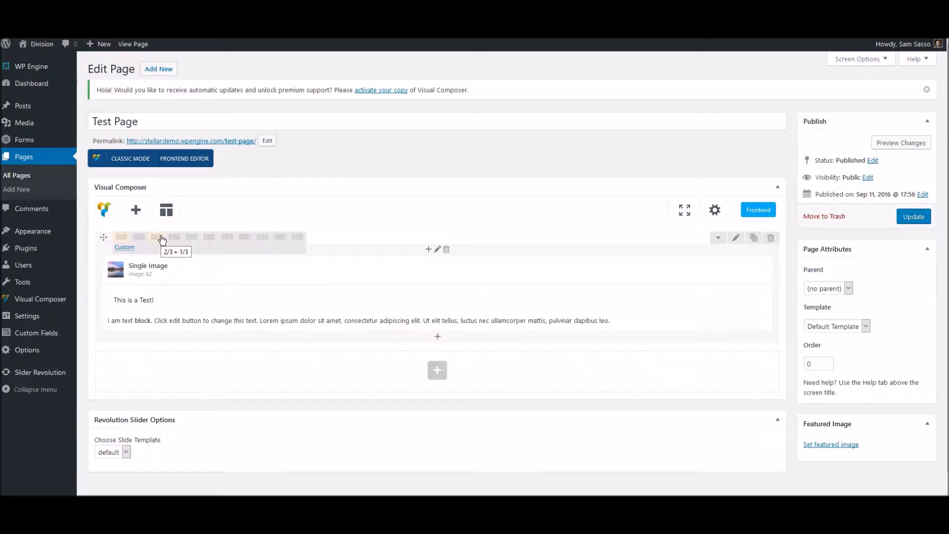
{"action": "left_click", "coordinate": [159, 247]}
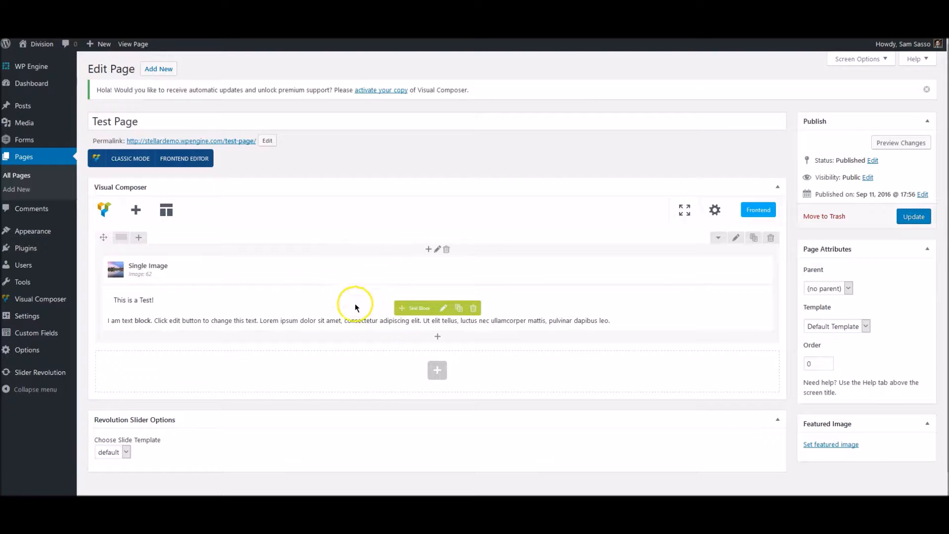
Add a 1/2 + 1/2 row below the text block, with a default Text Block in the left column
{"action": "left_click", "coordinate": [439, 339]}
{"action": "left_click", "coordinate": [191, 140]}
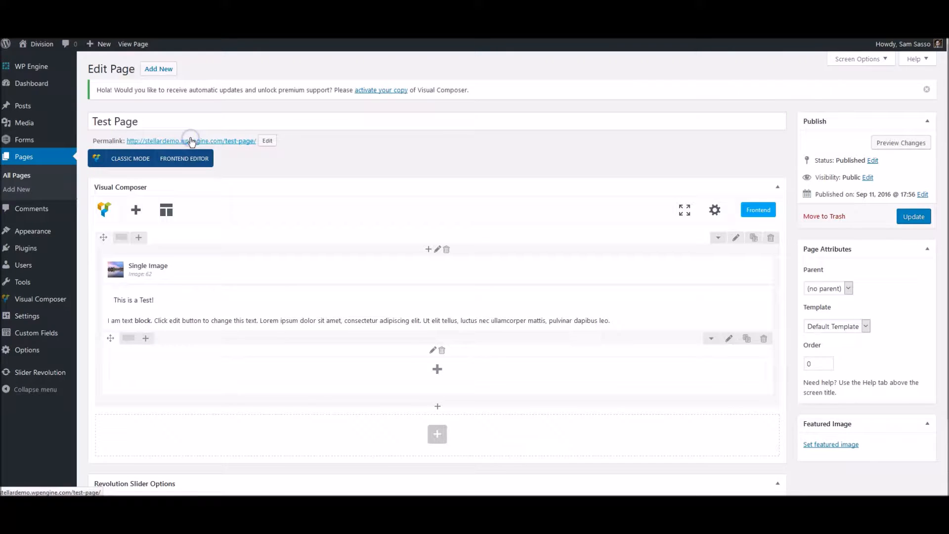
{"action": "mouse_move", "coordinate": [128, 338]}
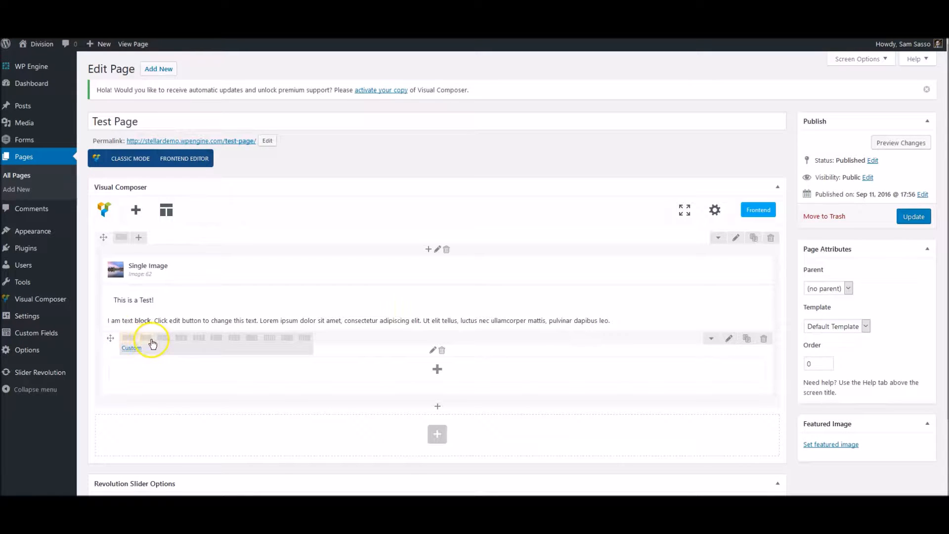
{"action": "scroll", "coordinate": [371, 346], "scroll_direction": "down", "scroll_amount": 1}
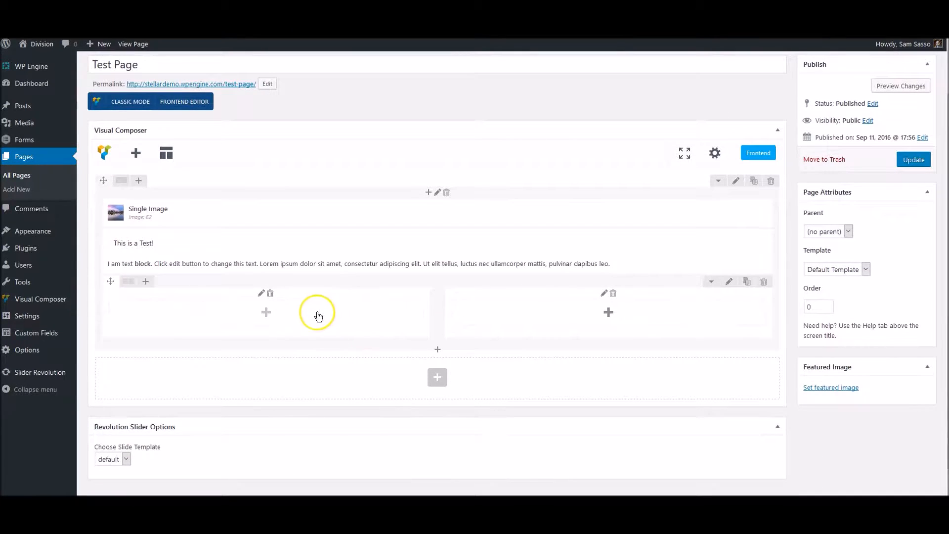
{"action": "left_click", "coordinate": [359, 314]}
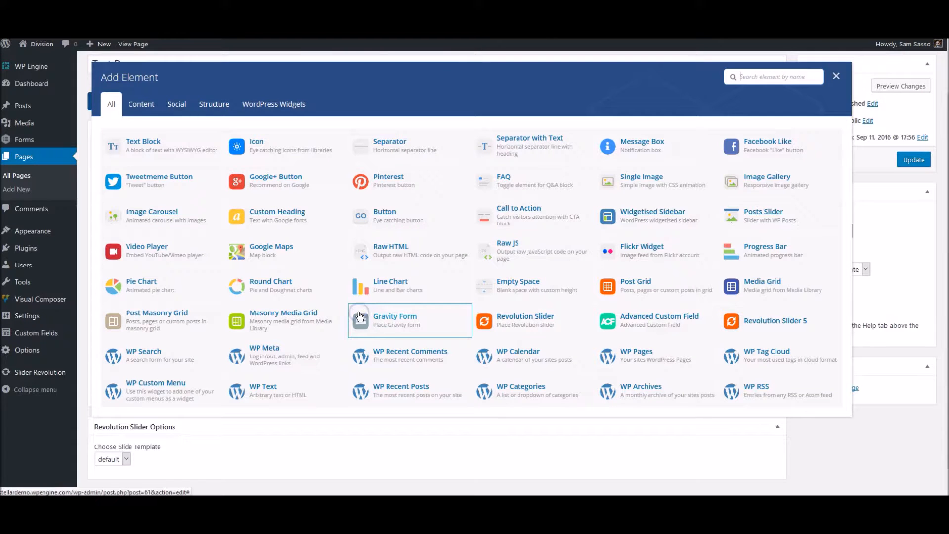
{"action": "left_click", "coordinate": [196, 145]}
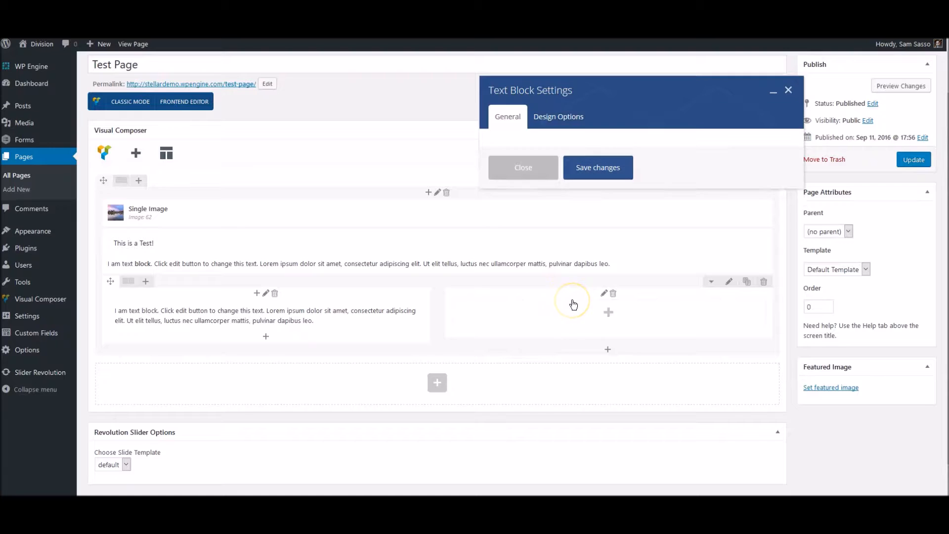
{"action": "left_click", "coordinate": [600, 403]}
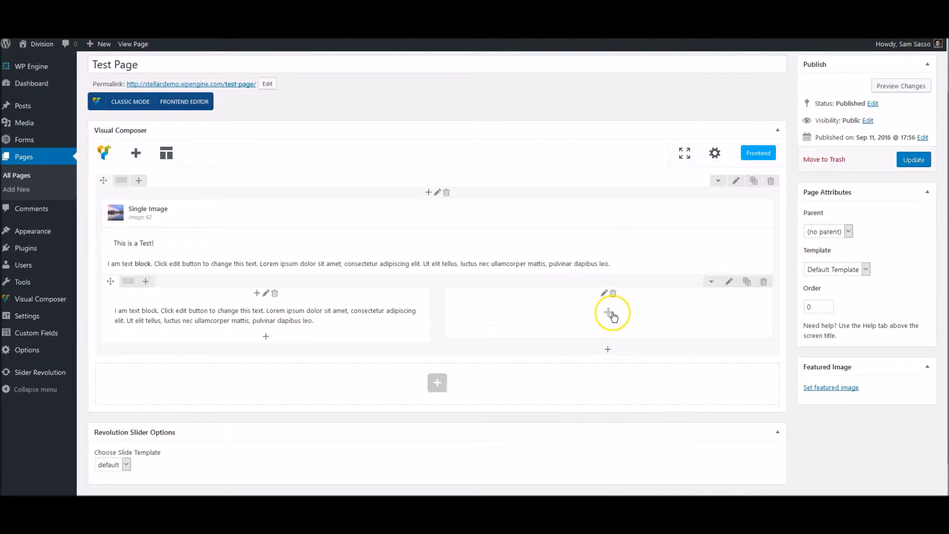
Add a full-size Single Image to the right column and upload pexels-photo-121734.jpeg
{"action": "left_click", "coordinate": [612, 314]}
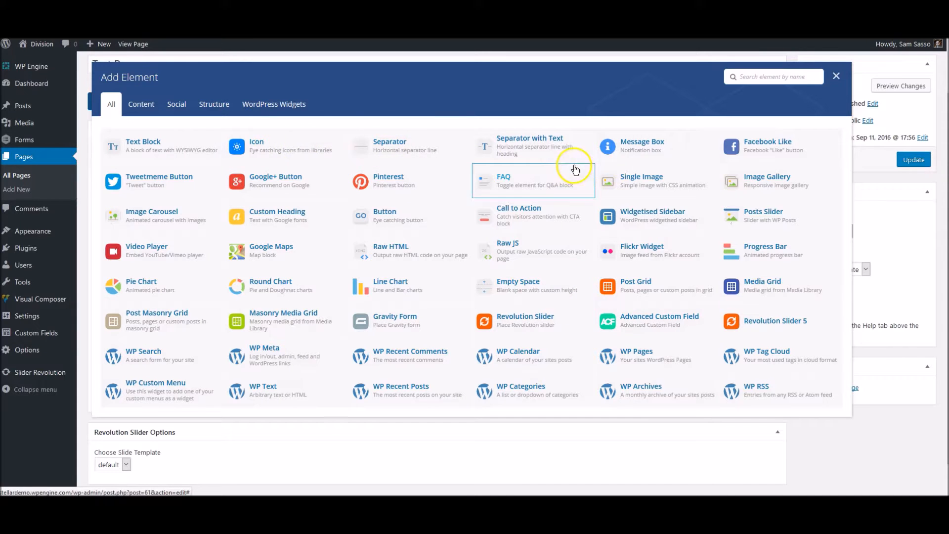
{"action": "left_click", "coordinate": [645, 183]}
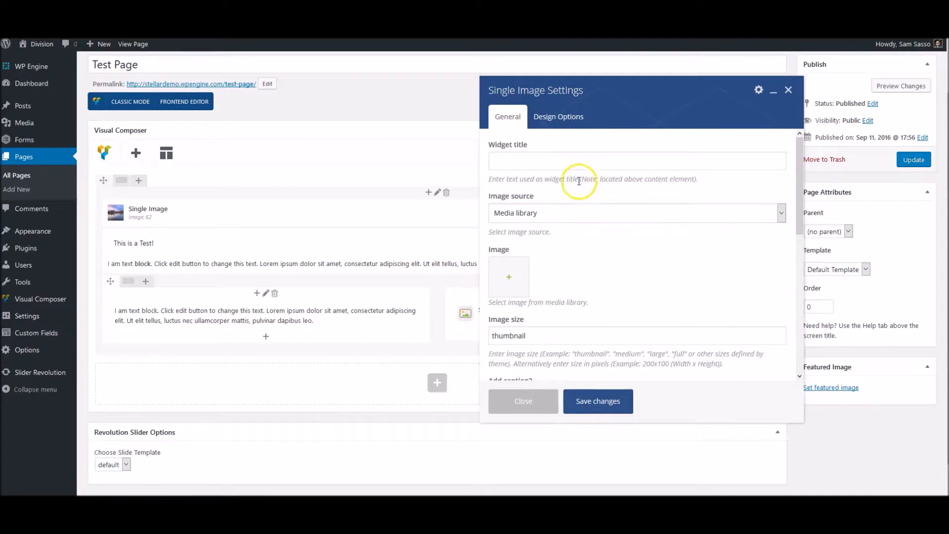
{"action": "double_click", "coordinate": [529, 335]}
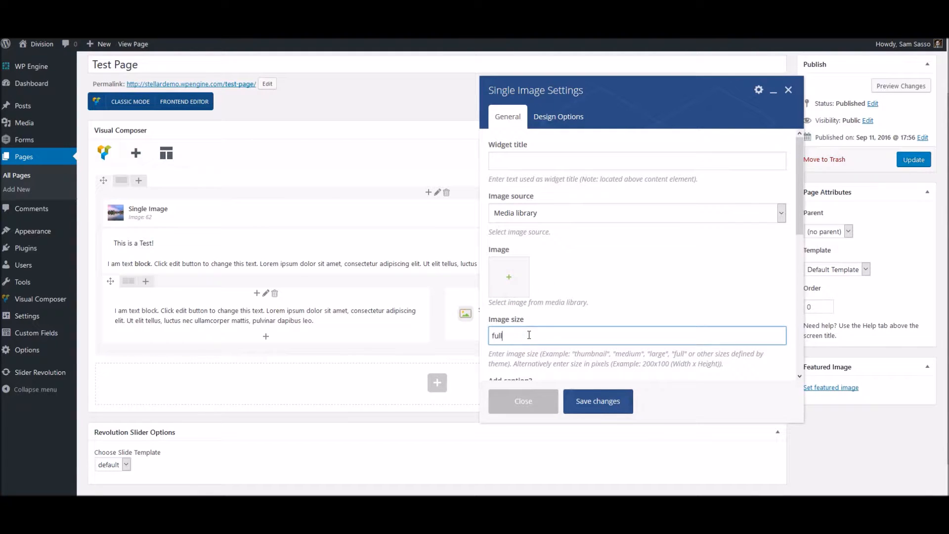
{"action": "left_click", "coordinate": [509, 276]}
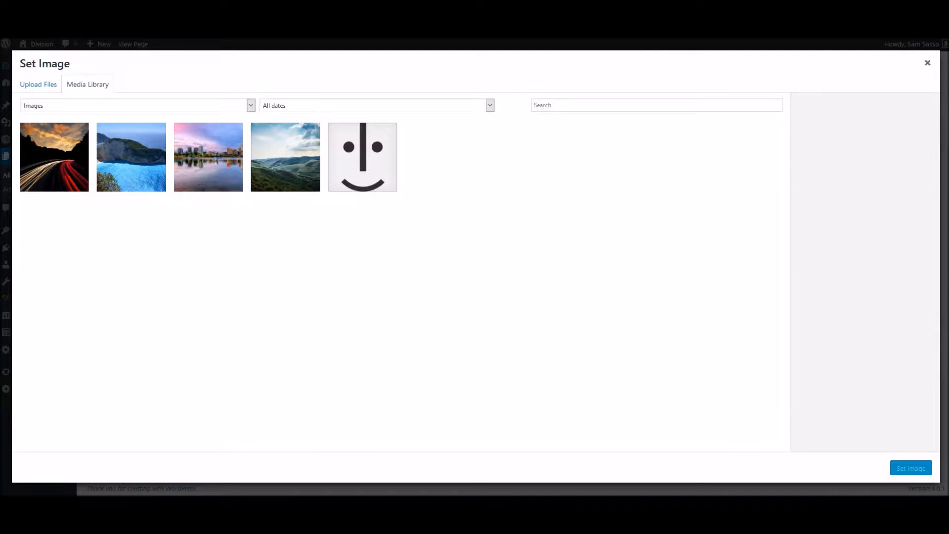
{"action": "left_click_drag", "start_coordinate": [0, 65], "coordinate": [358, 158]}
{"action": "left_click", "coordinate": [381, 221]}
{"action": "left_click_drag", "start_coordinate": [420, 238], "coordinate": [562, 249]}
{"action": "left_click_drag", "start_coordinate": [361, 162], "coordinate": [0, 163]}
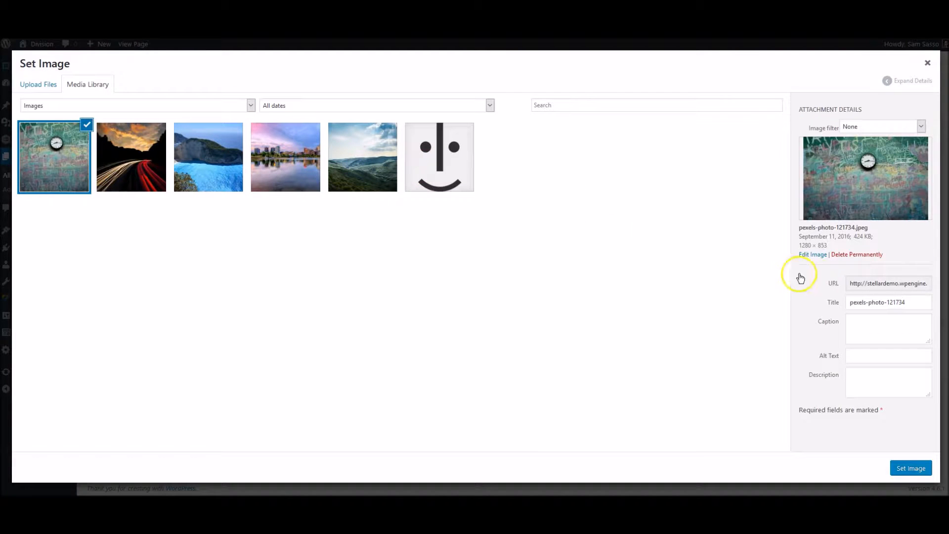
Title the clock photo 'Clock' with matching alt text, insert it and save the image
{"action": "triple_click", "coordinate": [867, 301]}
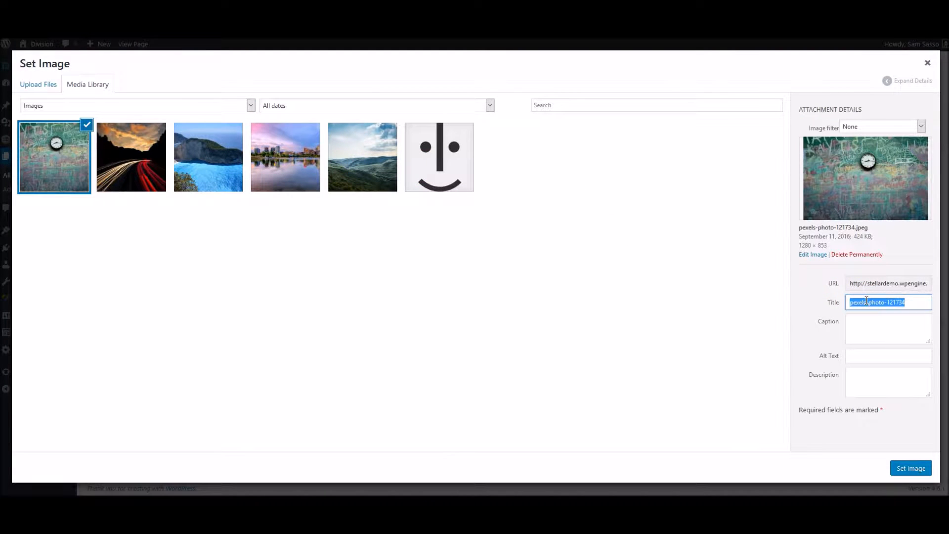
{"action": "type", "text": "Clock"}
{"action": "key", "text": "ctrl+c"}
{"action": "left_click", "coordinate": [875, 350]}
{"action": "key", "text": "ctrl+v"}
{"action": "left_click", "coordinate": [905, 468]}
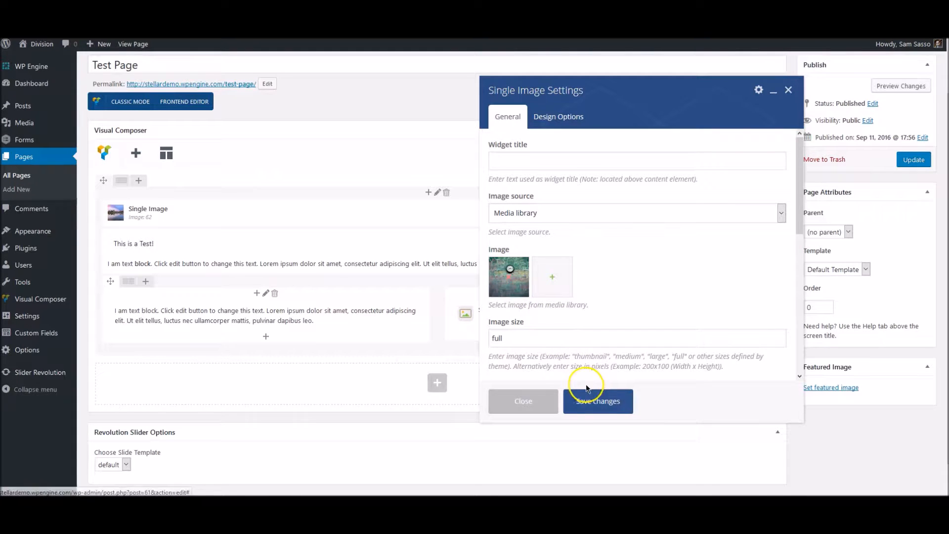
{"action": "left_click", "coordinate": [587, 390]}
{"action": "mouse_move", "coordinate": [593, 315]}
{"action": "left_mouse_down"}
{"action": "mouse_move", "coordinate": [409, 311]}
{"action": "mouse_move", "coordinate": [307, 325]}
{"action": "mouse_move", "coordinate": [267, 342]}
{"action": "mouse_move", "coordinate": [214, 339]}
{"action": "mouse_move", "coordinate": [435, 321]}
{"action": "mouse_move", "coordinate": [517, 334]}
{"action": "mouse_move", "coordinate": [535, 324]}
{"action": "mouse_move", "coordinate": [514, 286]}
{"action": "mouse_move", "coordinate": [510, 341]}
{"action": "mouse_move", "coordinate": [499, 319]}
{"action": "left_mouse_up"}
{"action": "left_click_drag", "start_coordinate": [252, 314], "coordinate": [495, 322]}
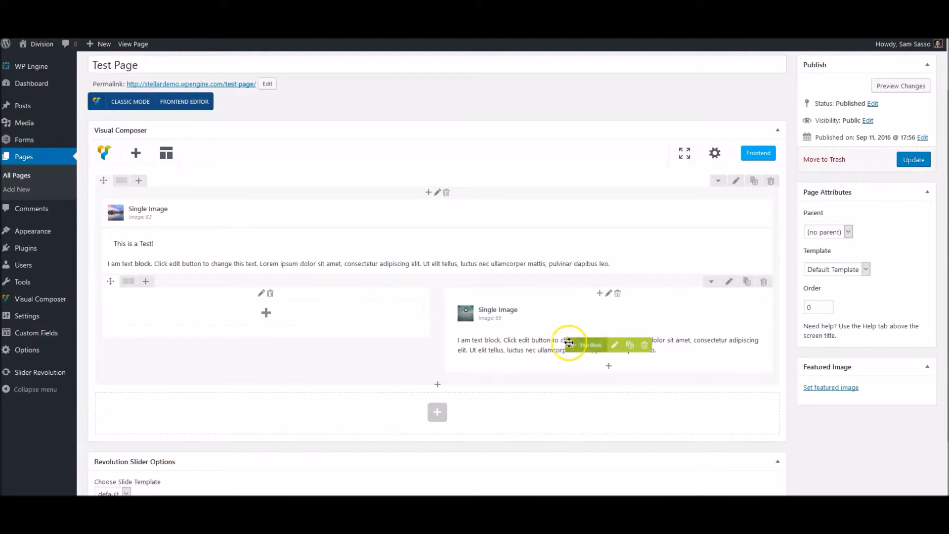
{"action": "mouse_move", "coordinate": [573, 343]}
{"action": "left_mouse_down"}
{"action": "mouse_move", "coordinate": [366, 315]}
{"action": "mouse_move", "coordinate": [314, 333]}
{"action": "left_mouse_up"}
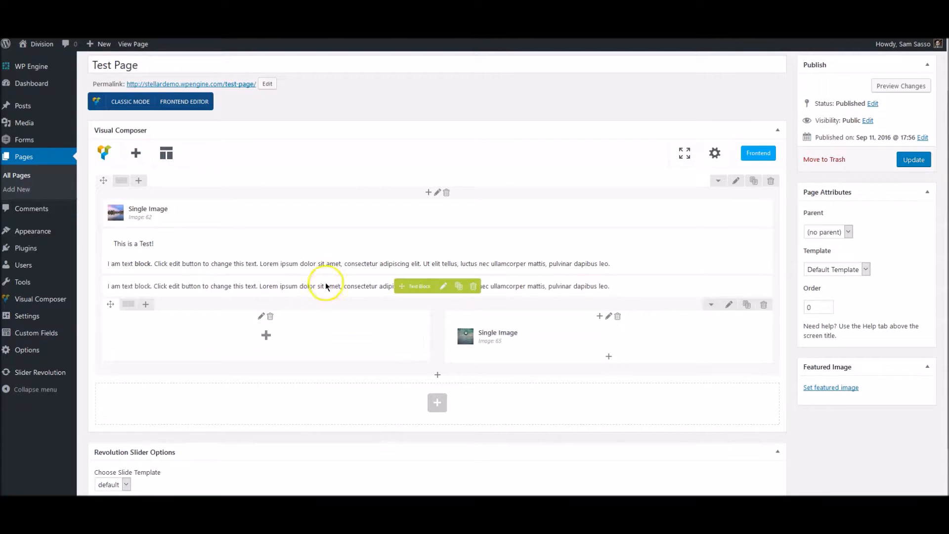
{"action": "mouse_move", "coordinate": [401, 286]}
{"action": "left_mouse_down"}
{"action": "mouse_move", "coordinate": [327, 331]}
{"action": "mouse_move", "coordinate": [317, 327]}
{"action": "left_mouse_up"}
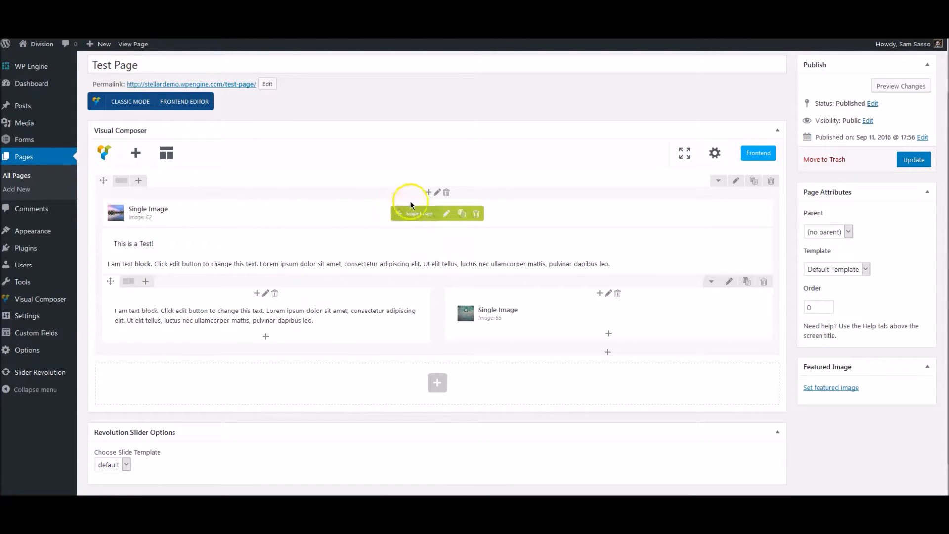
{"action": "left_click", "coordinate": [427, 194]}
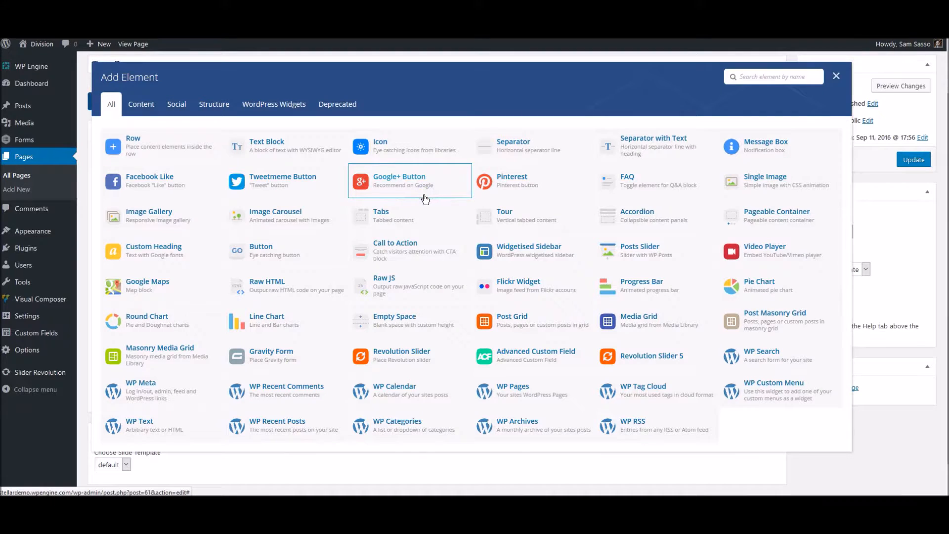
Add an FAQ toggle, review its Style, Icon color, Size and Default state, then trash it
{"action": "left_click", "coordinate": [266, 151]}
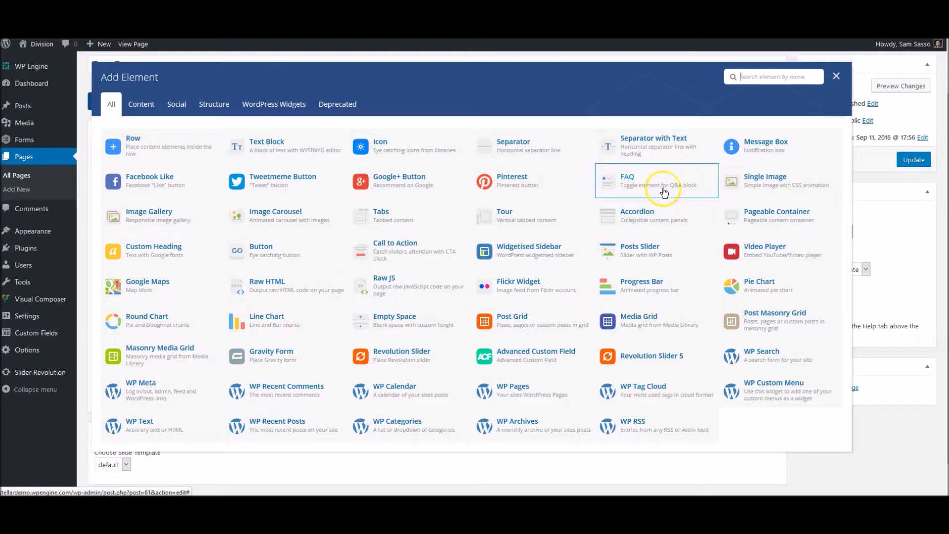
{"action": "left_click", "coordinate": [650, 181]}
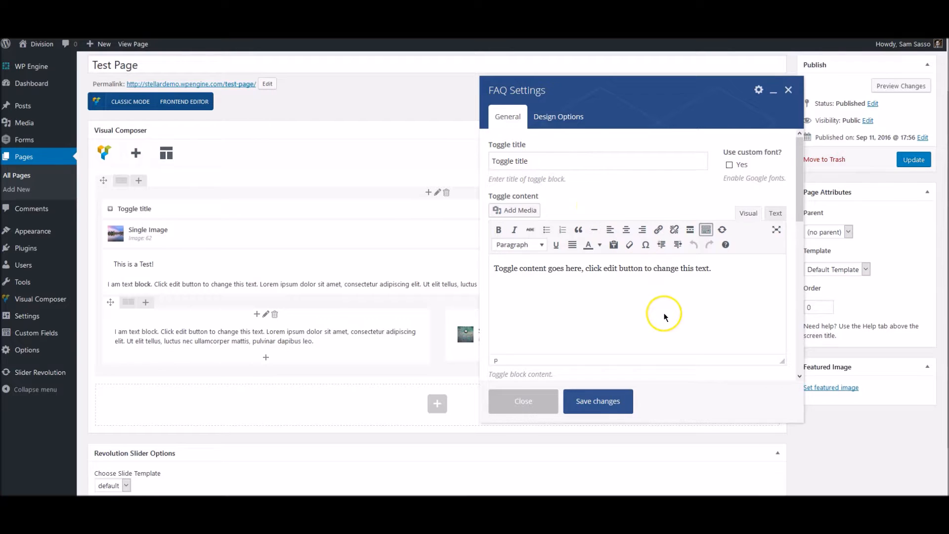
{"action": "scroll", "coordinate": [662, 303], "scroll_direction": "down", "scroll_amount": 5}
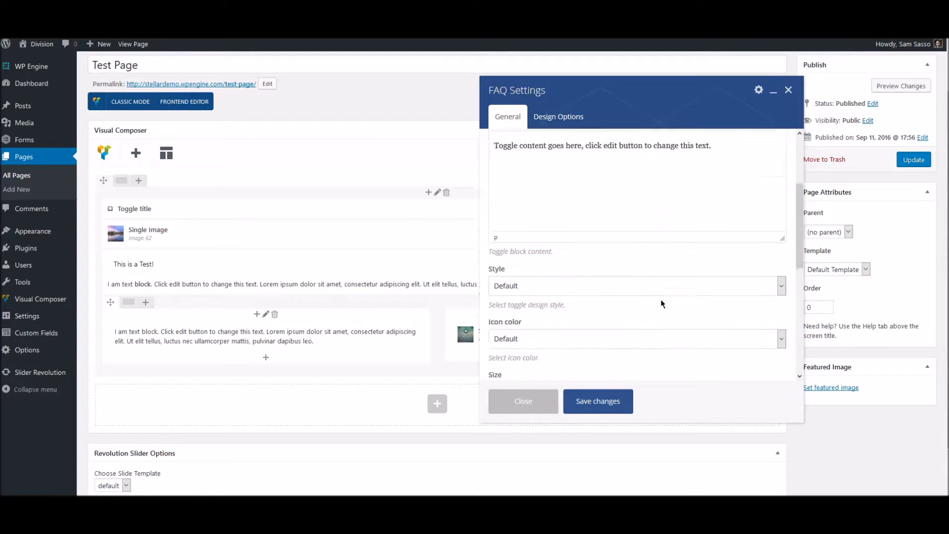
{"action": "scroll", "coordinate": [662, 304], "scroll_direction": "down", "scroll_amount": 3}
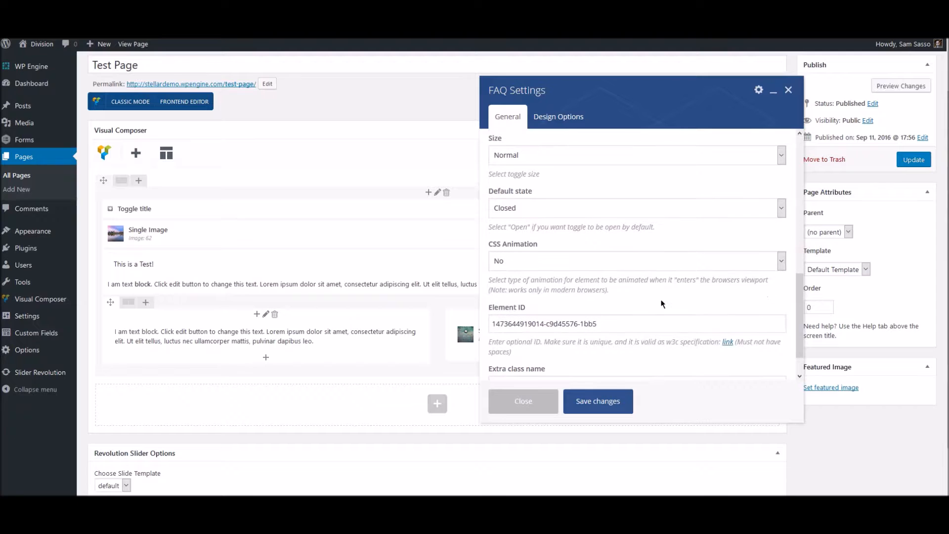
{"action": "scroll", "coordinate": [662, 304], "scroll_direction": "up", "scroll_amount": 8}
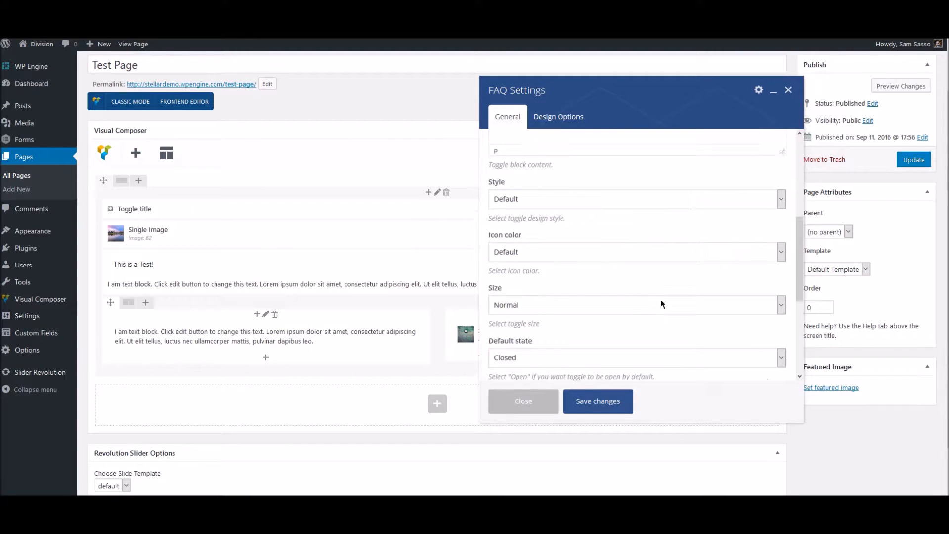
{"action": "left_click", "coordinate": [558, 302]}
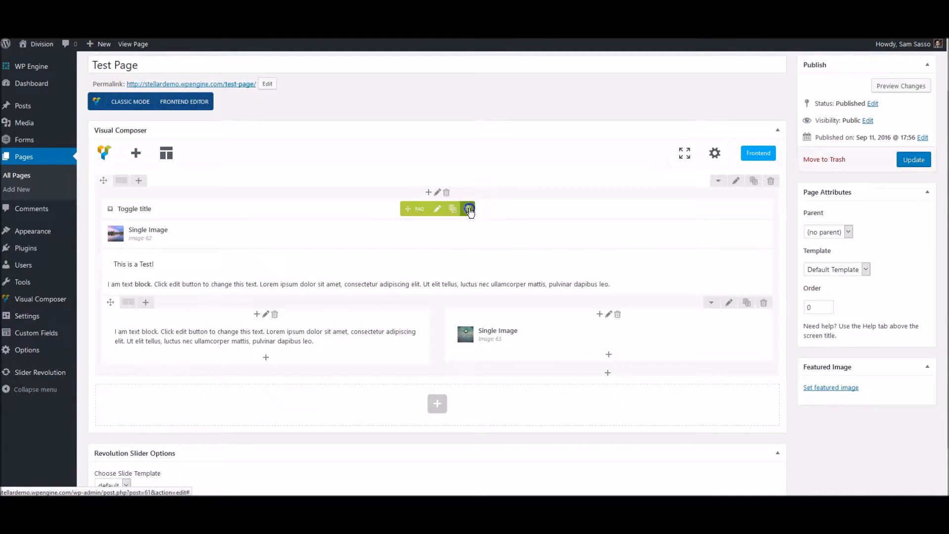
{"action": "left_click", "coordinate": [469, 211]}
Confirm removing the FAQ toggle and add an Image Gallery set to Image grid
{"action": "left_click", "coordinate": [471, 221]}
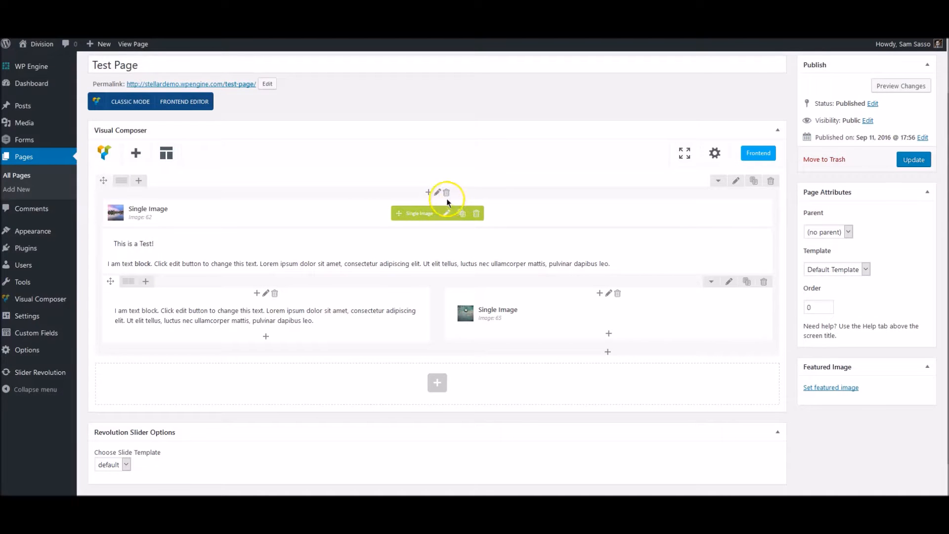
{"action": "left_click", "coordinate": [430, 193]}
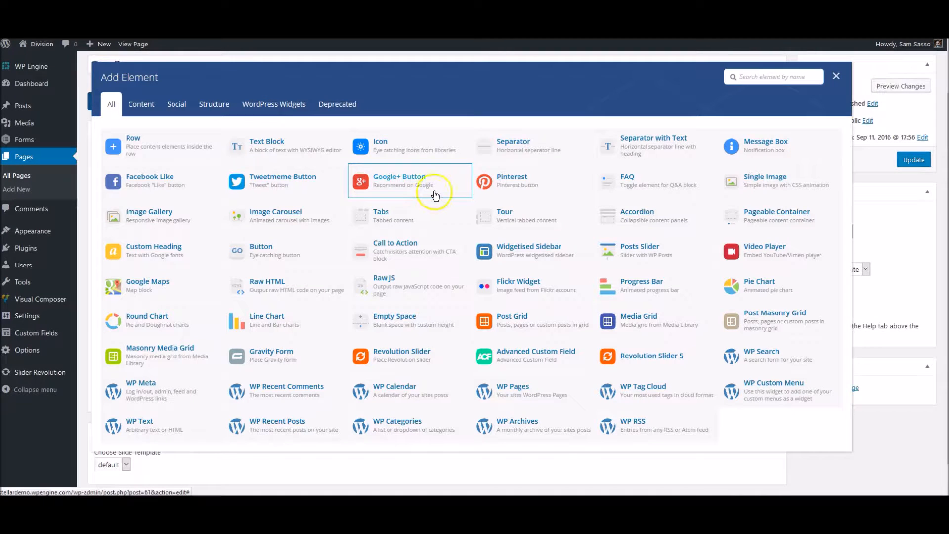
{"action": "left_click", "coordinate": [184, 221]}
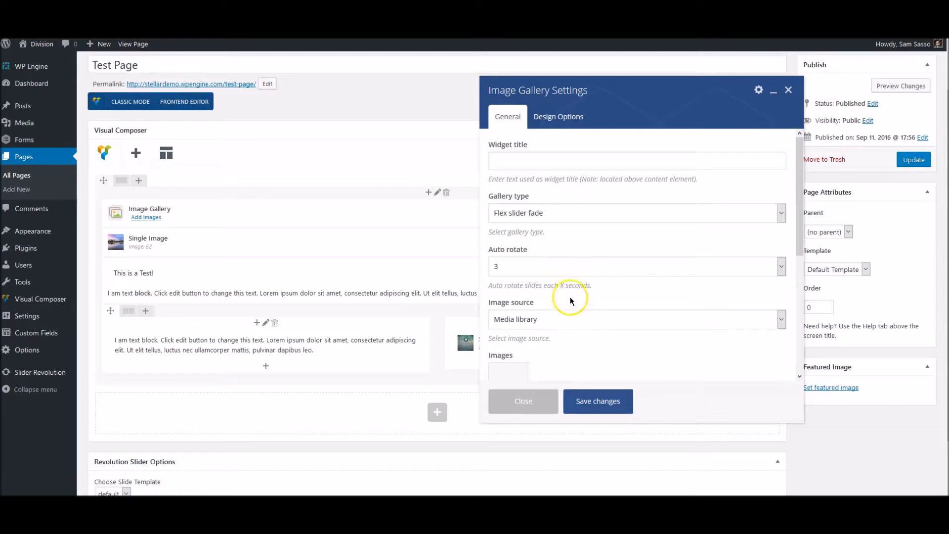
{"action": "scroll", "coordinate": [579, 311], "scroll_direction": "down", "scroll_amount": 1}
{"action": "scroll", "coordinate": [579, 310], "scroll_direction": "down", "scroll_amount": 1}
{"action": "scroll", "coordinate": [579, 310], "scroll_direction": "up", "scroll_amount": 2}
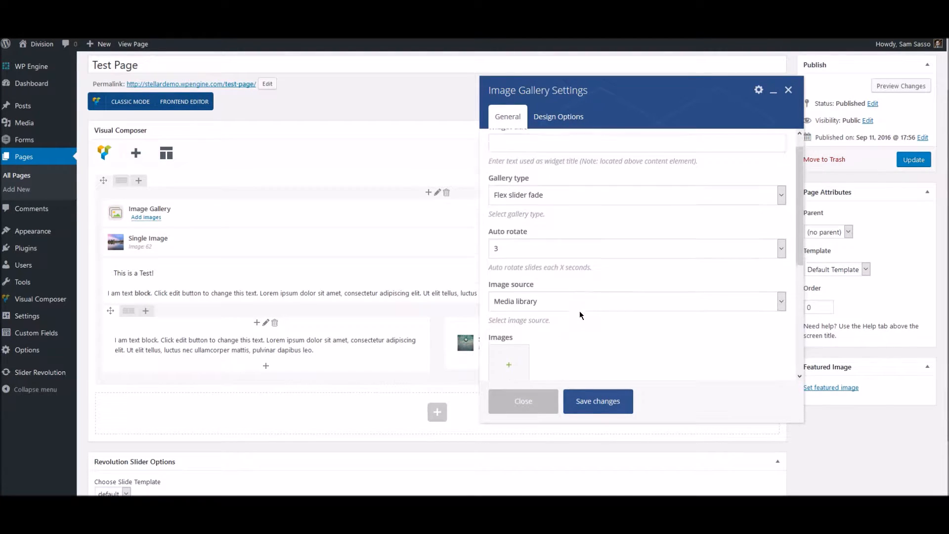
{"action": "left_click", "coordinate": [539, 213]}
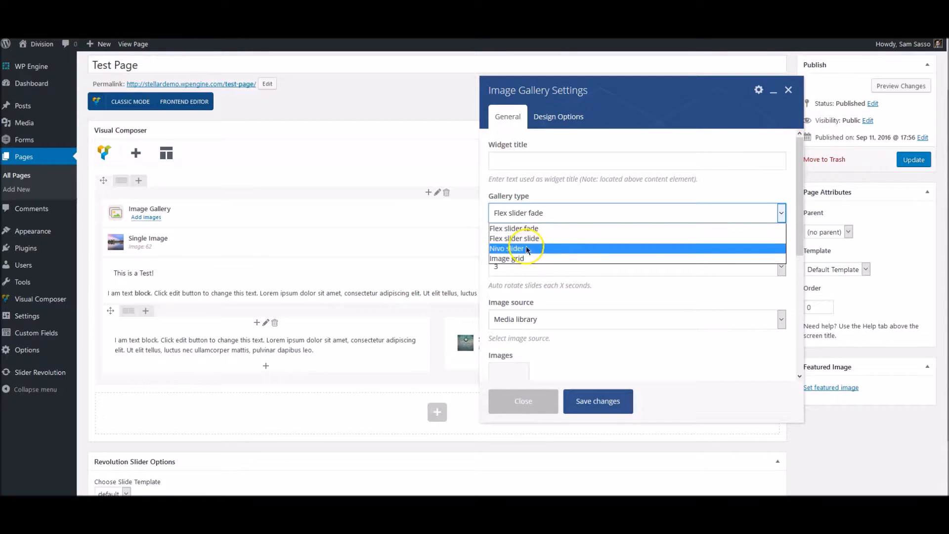
{"action": "left_click", "coordinate": [530, 259]}
Add five photos to the gallery: green hills, city skyline, blue sea, night road and clock
{"action": "scroll", "coordinate": [531, 265], "scroll_direction": "down", "scroll_amount": 1}
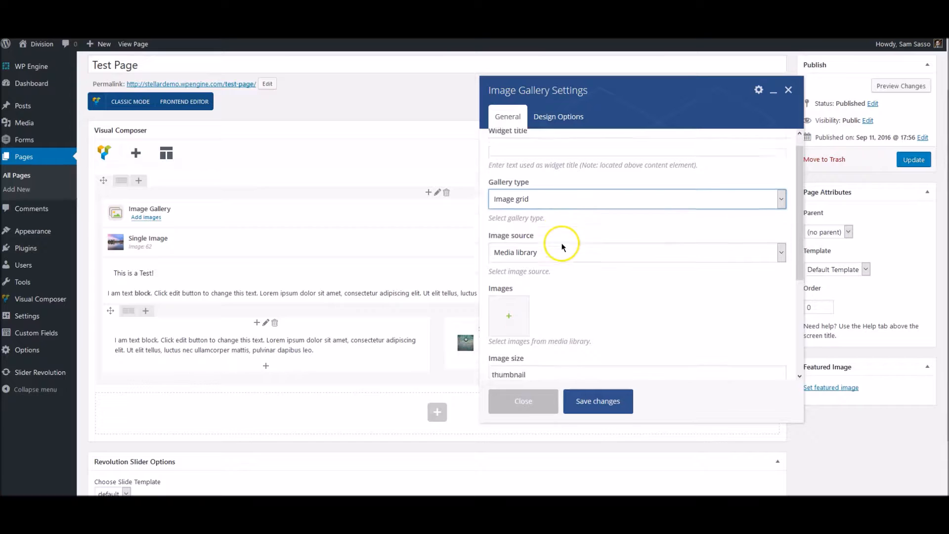
{"action": "left_click", "coordinate": [520, 267]}
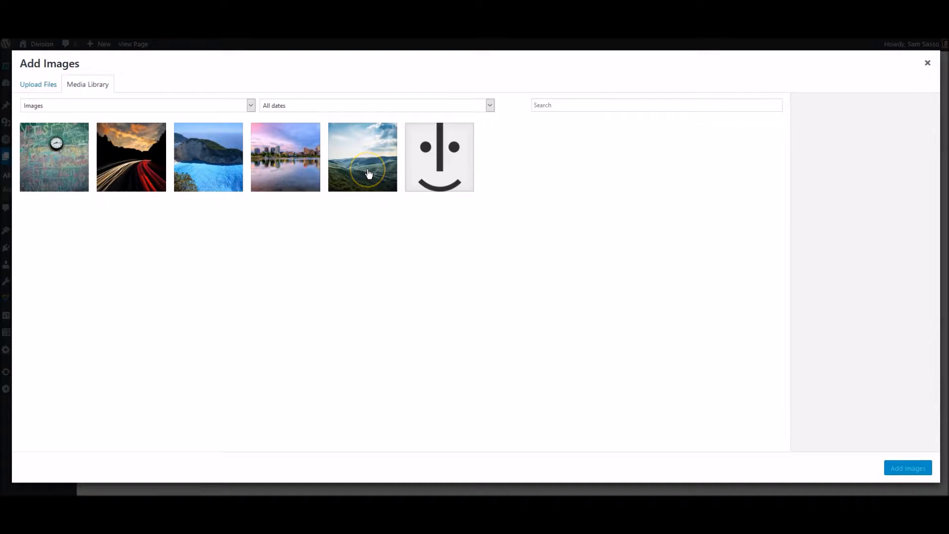
{"action": "left_click", "coordinate": [369, 173]}
{"action": "left_click", "coordinate": [286, 164]}
{"action": "left_click", "coordinate": [212, 162]}
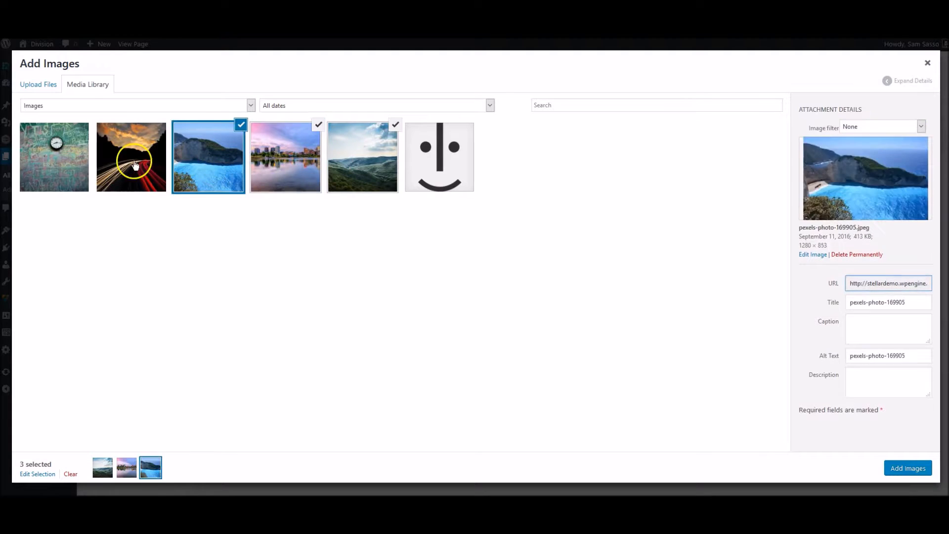
{"action": "left_click", "coordinate": [131, 162]}
{"action": "left_click", "coordinate": [79, 162]}
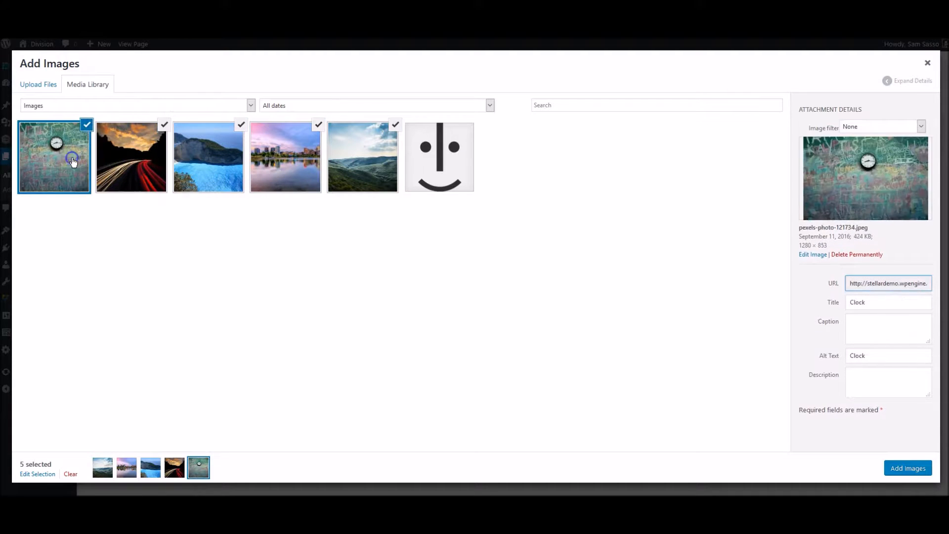
{"action": "left_click", "coordinate": [901, 475]}
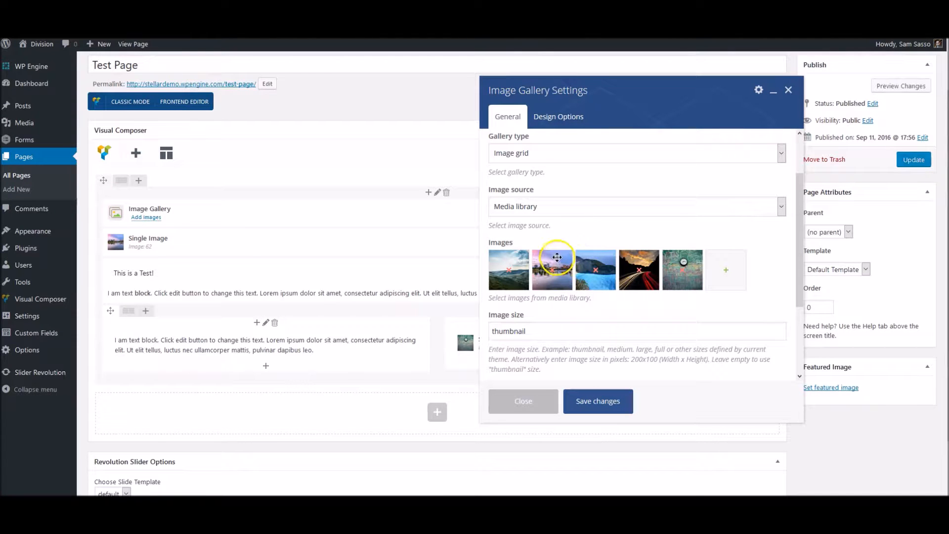
Keep Open prettyPhoto as the on-click action and close the gallery settings unsaved
{"action": "left_click_drag", "start_coordinate": [558, 257], "coordinate": [611, 260]}
{"action": "scroll", "coordinate": [600, 311], "scroll_direction": "down", "scroll_amount": 1}
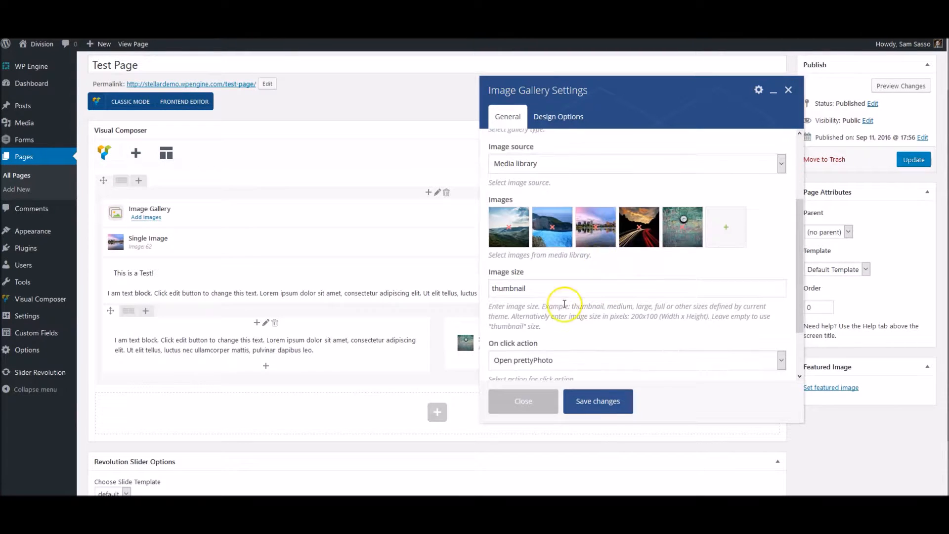
{"action": "scroll", "coordinate": [549, 307], "scroll_direction": "down", "scroll_amount": 1}
{"action": "left_click", "coordinate": [567, 297]}
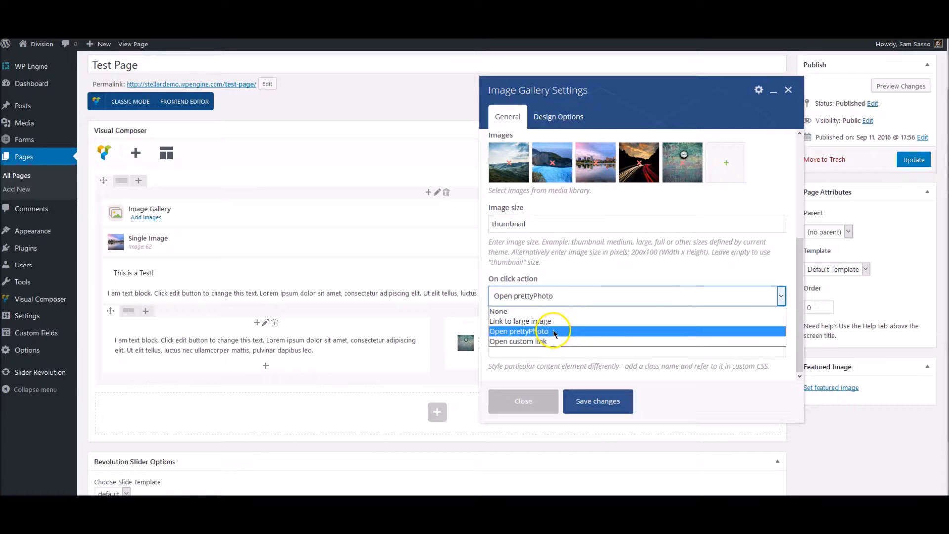
{"action": "left_click", "coordinate": [583, 261]}
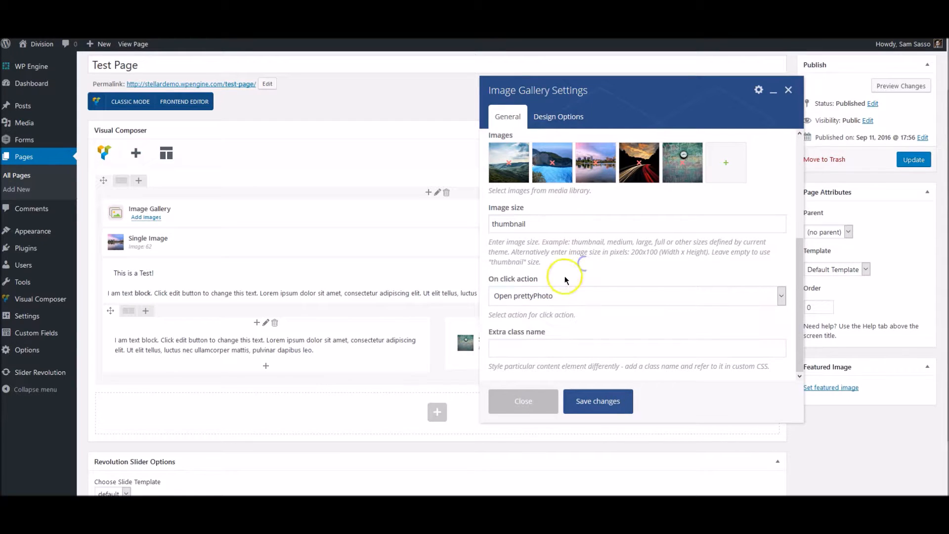
{"action": "scroll", "coordinate": [638, 221], "scroll_direction": "up", "scroll_amount": 1}
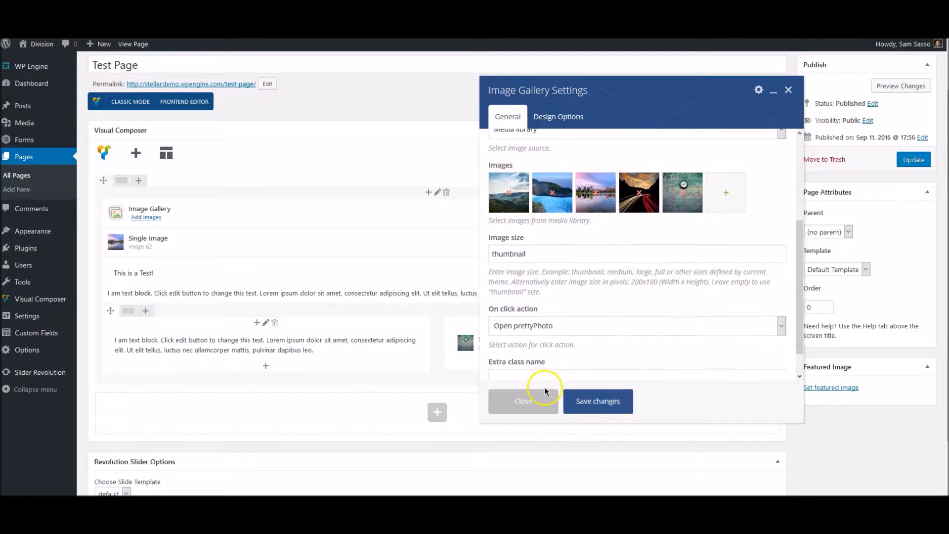
{"action": "left_click", "coordinate": [533, 399]}
Delete the Image Gallery element and reopen the Add Element list
{"action": "left_click", "coordinate": [475, 218]}
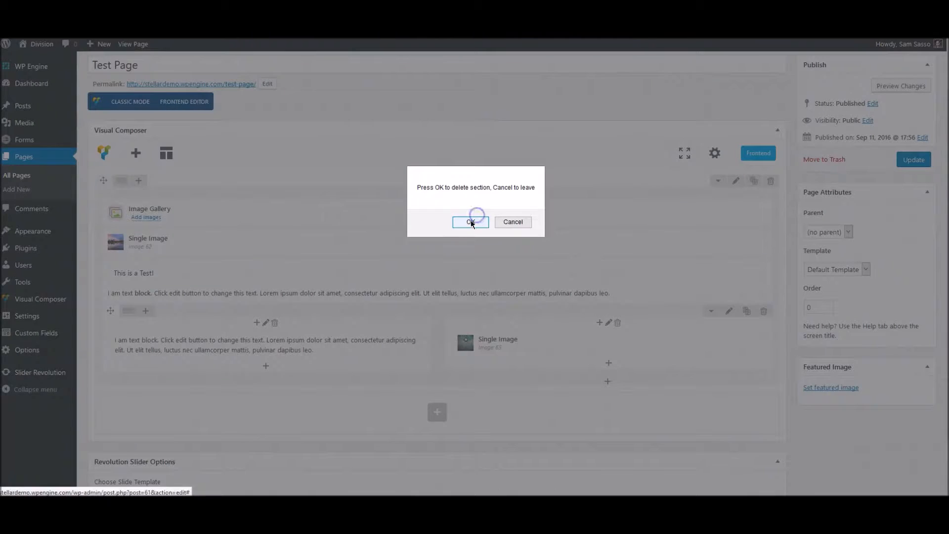
{"action": "key", "text": "Return"}
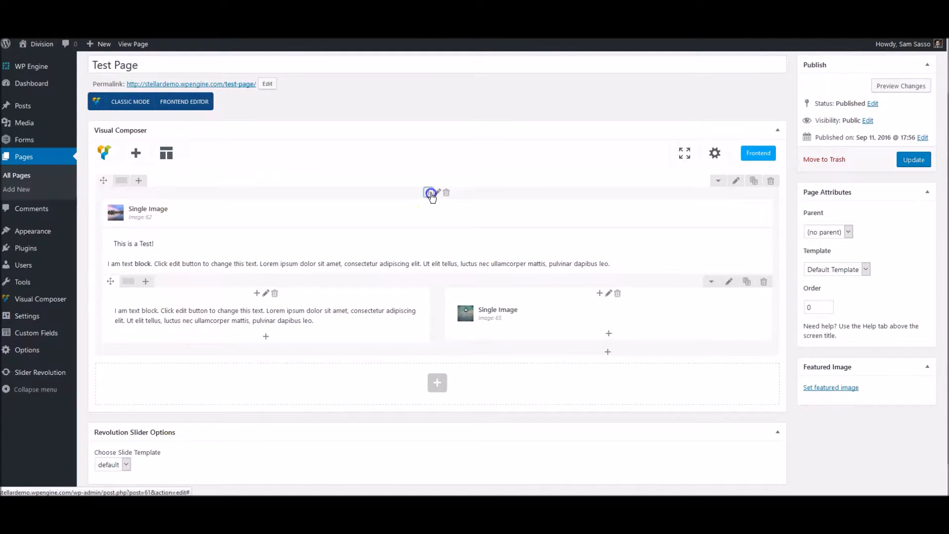
{"action": "left_click", "coordinate": [433, 194]}
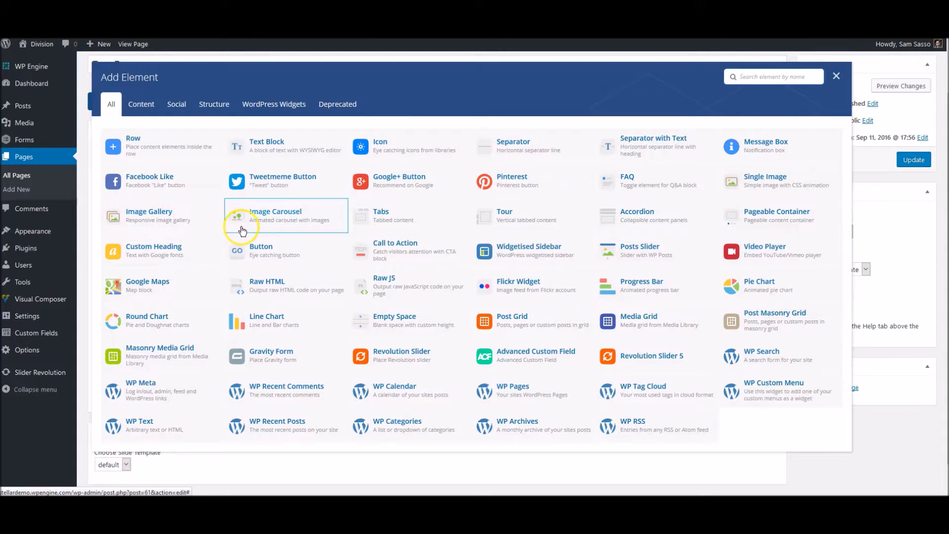
{"action": "left_click", "coordinate": [268, 223]}
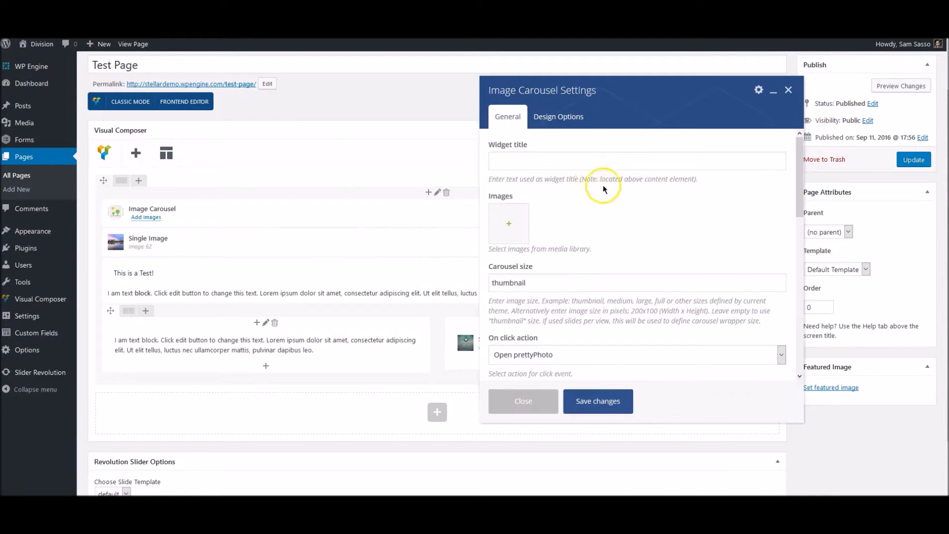
{"action": "scroll", "coordinate": [606, 267], "scroll_direction": "down", "scroll_amount": 3}
{"action": "scroll", "coordinate": [606, 267], "scroll_direction": "up", "scroll_amount": 3}
{"action": "scroll", "coordinate": [549, 254], "scroll_direction": "down", "scroll_amount": 2}
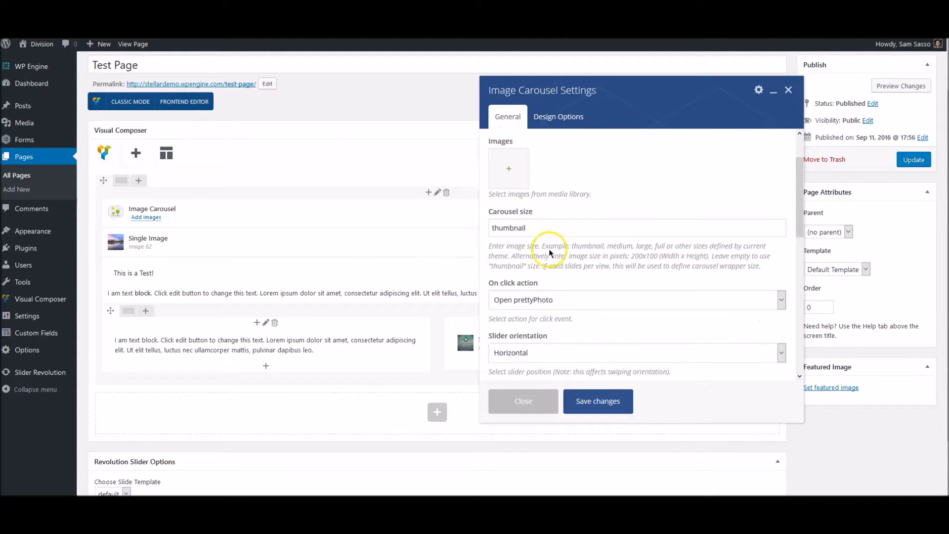
{"action": "scroll", "coordinate": [556, 251], "scroll_direction": "down", "scroll_amount": 1}
{"action": "left_click", "coordinate": [528, 401]}
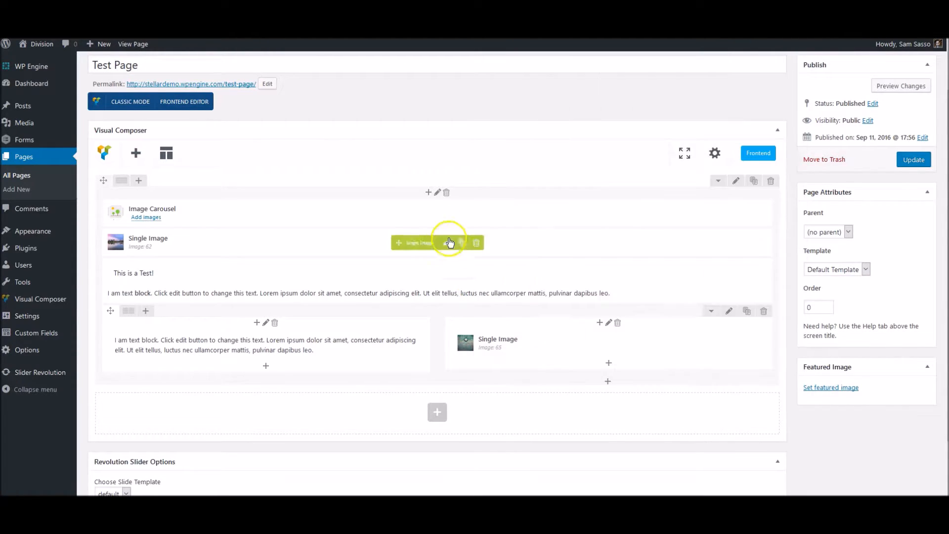
{"action": "left_click", "coordinate": [478, 213]}
{"action": "left_click", "coordinate": [470, 220]}
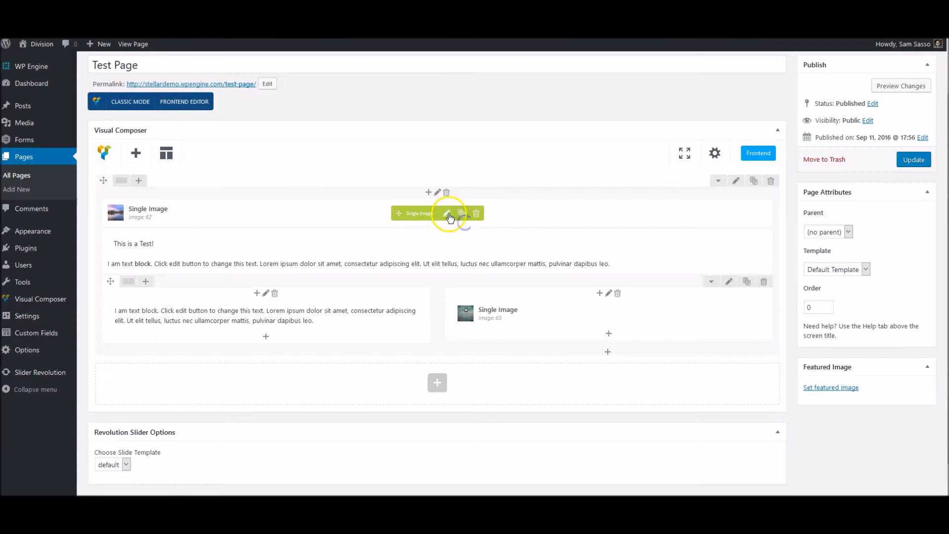
{"action": "left_click", "coordinate": [429, 193]}
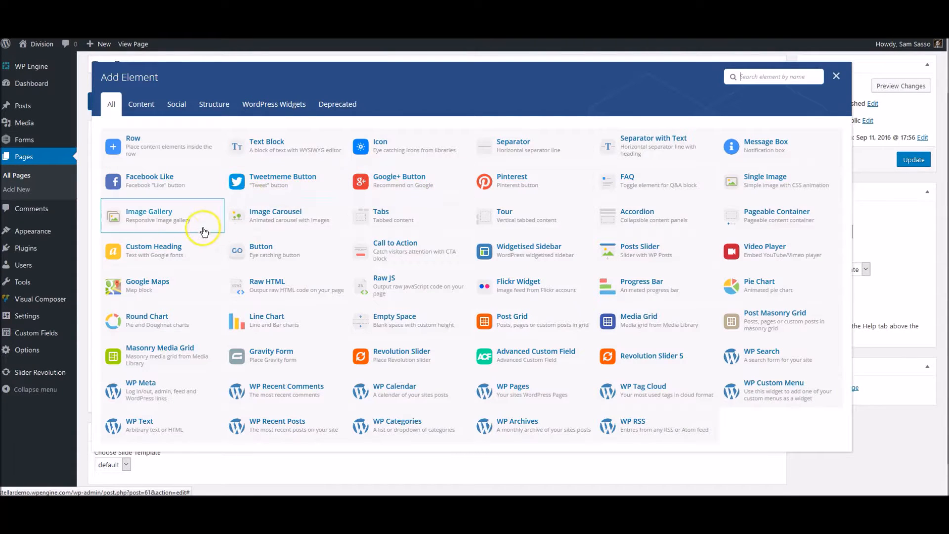
Insert a Tabs element from Add Element and open Tab 1's Section Settings
{"action": "left_click", "coordinate": [357, 215]}
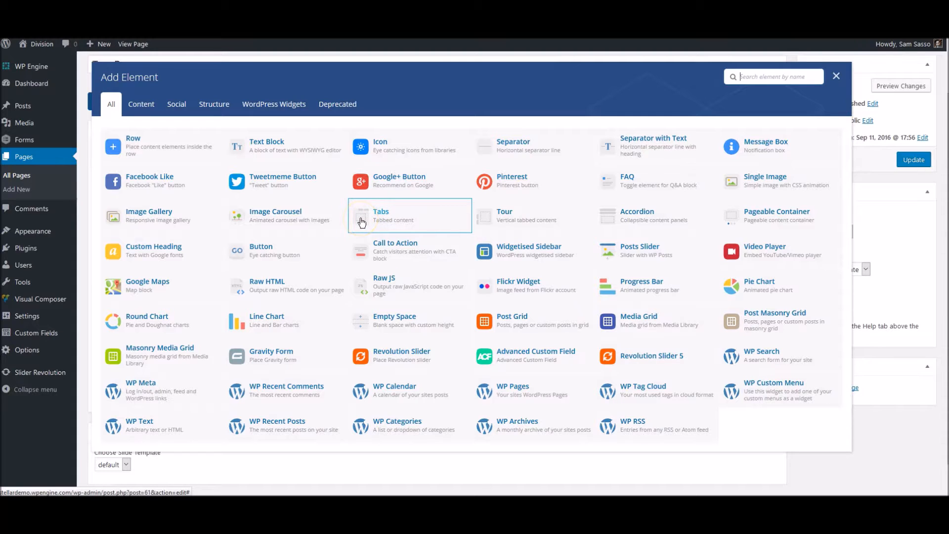
{"action": "left_click", "coordinate": [379, 216]}
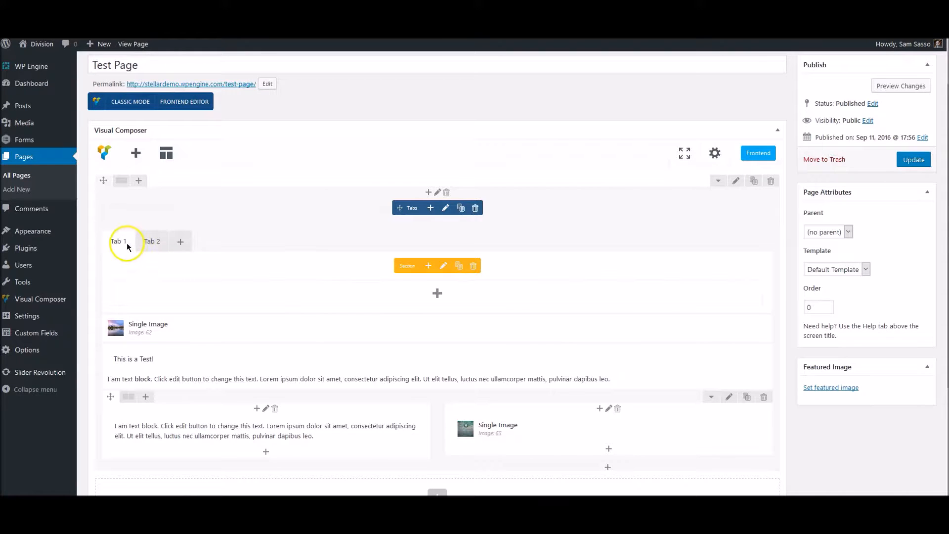
{"action": "left_click", "coordinate": [442, 267]}
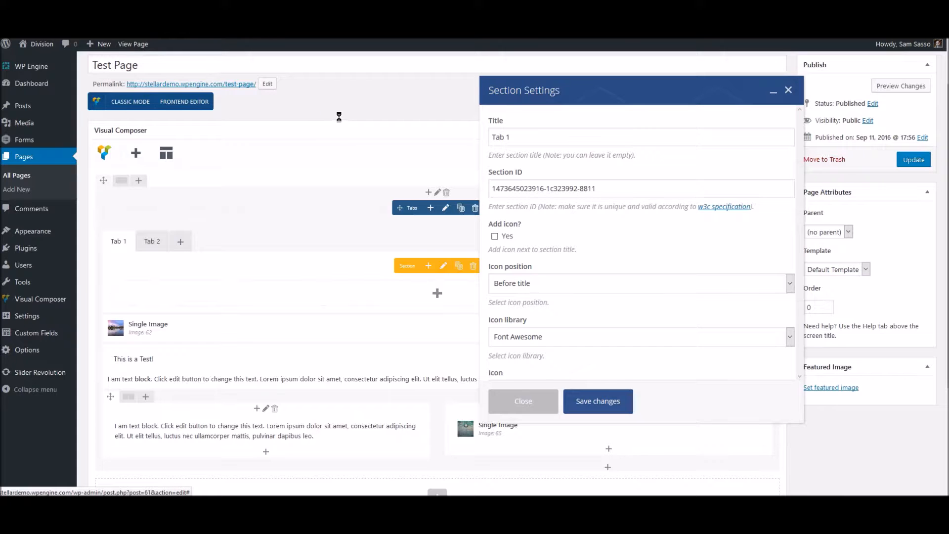
Title the first tab 'This is a tab' and add an icon positioned before the title
{"action": "left_click", "coordinate": [509, 137]}
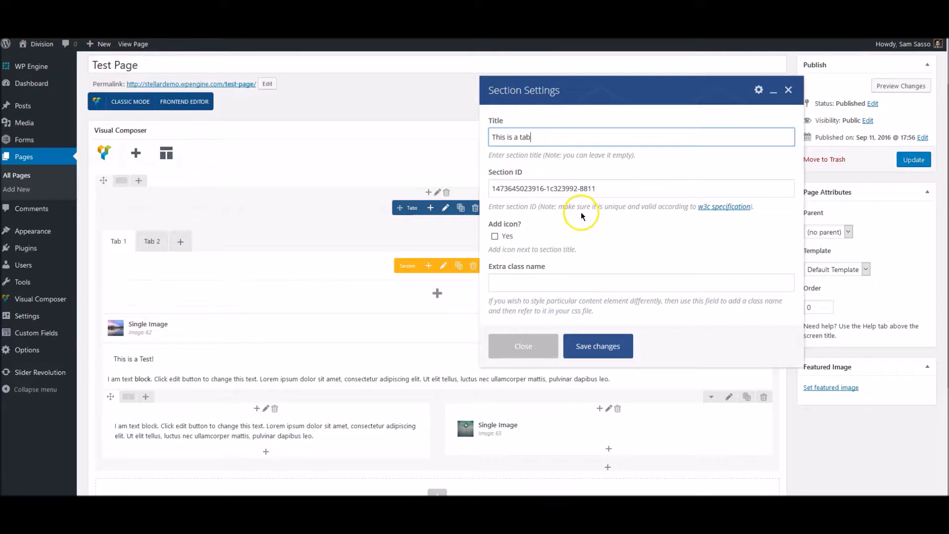
{"action": "scroll", "coordinate": [580, 212], "scroll_direction": "down", "scroll_amount": 2}
{"action": "left_click", "coordinate": [504, 235]}
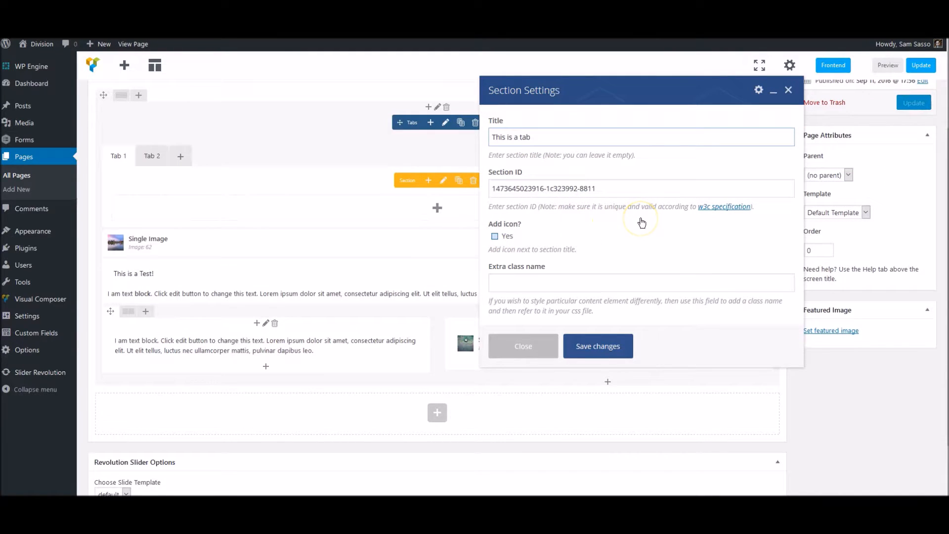
{"action": "left_click", "coordinate": [514, 235]}
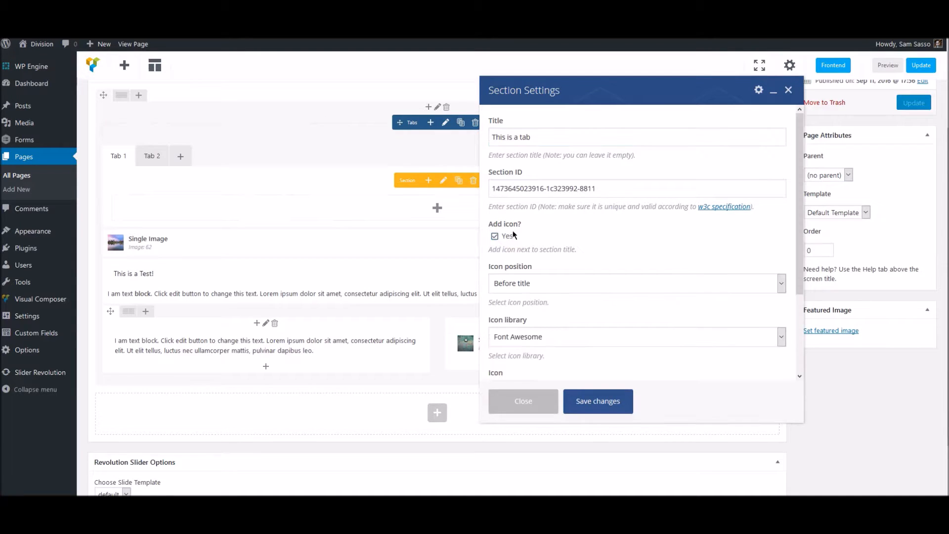
{"action": "left_click", "coordinate": [539, 279]}
{"action": "left_click", "coordinate": [543, 299]}
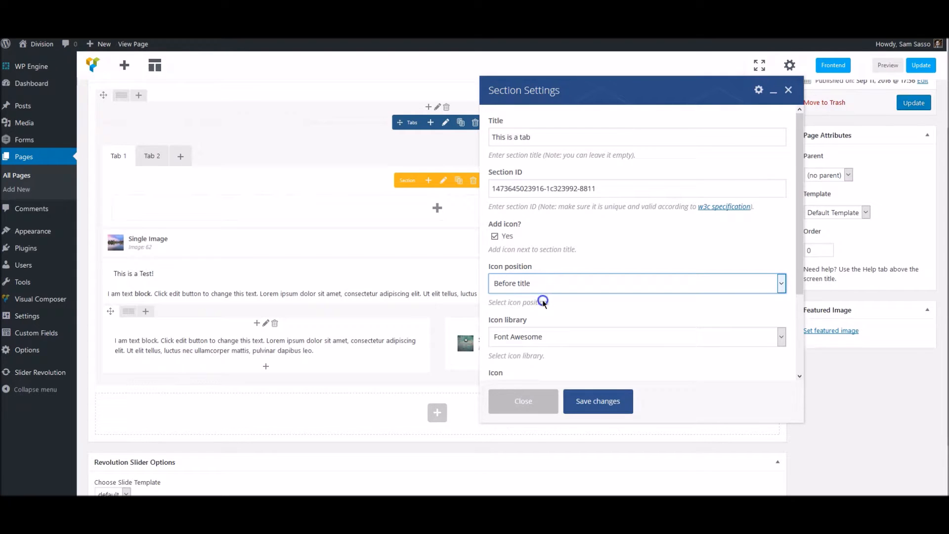
Choose the Font Awesome glass icon and save the tab settings
{"action": "scroll", "coordinate": [552, 317], "scroll_direction": "down", "scroll_amount": 3}
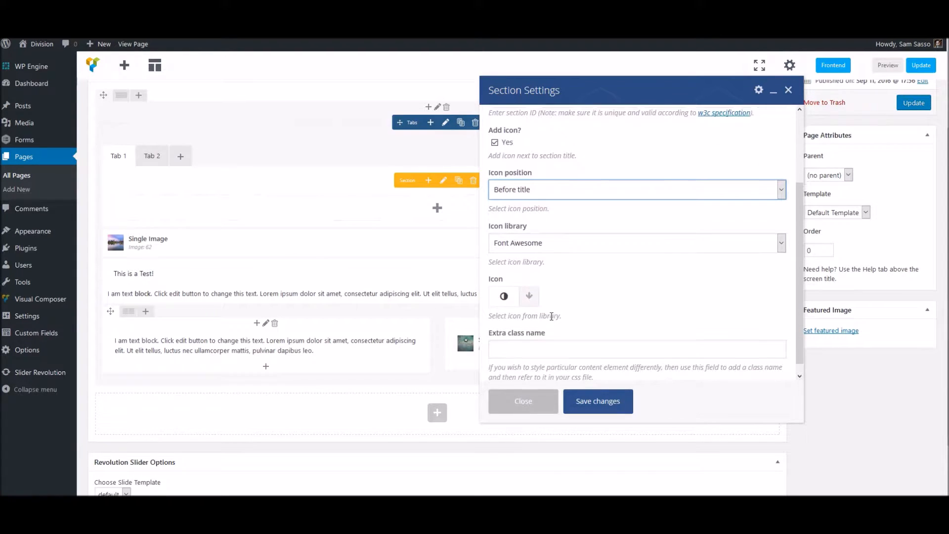
{"action": "left_click", "coordinate": [537, 286]}
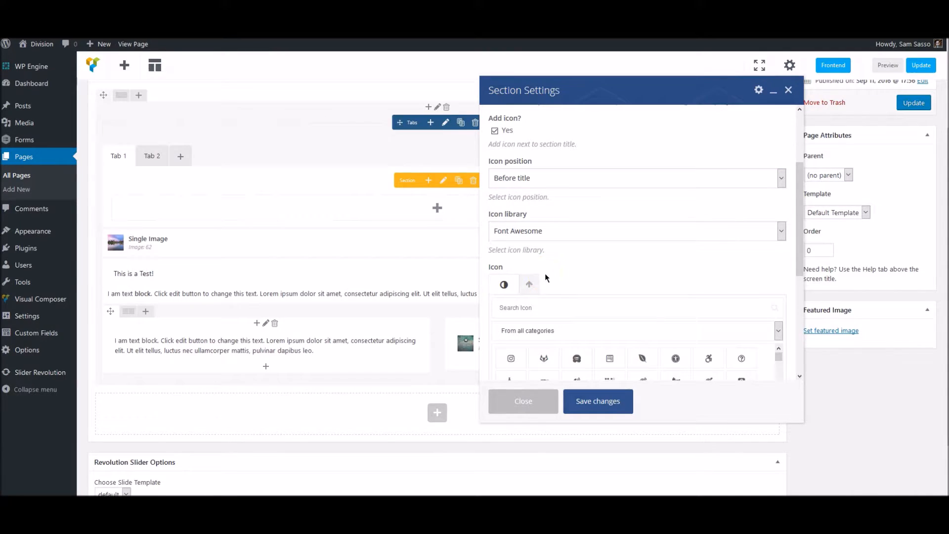
{"action": "scroll", "coordinate": [616, 303], "scroll_direction": "down", "scroll_amount": 5}
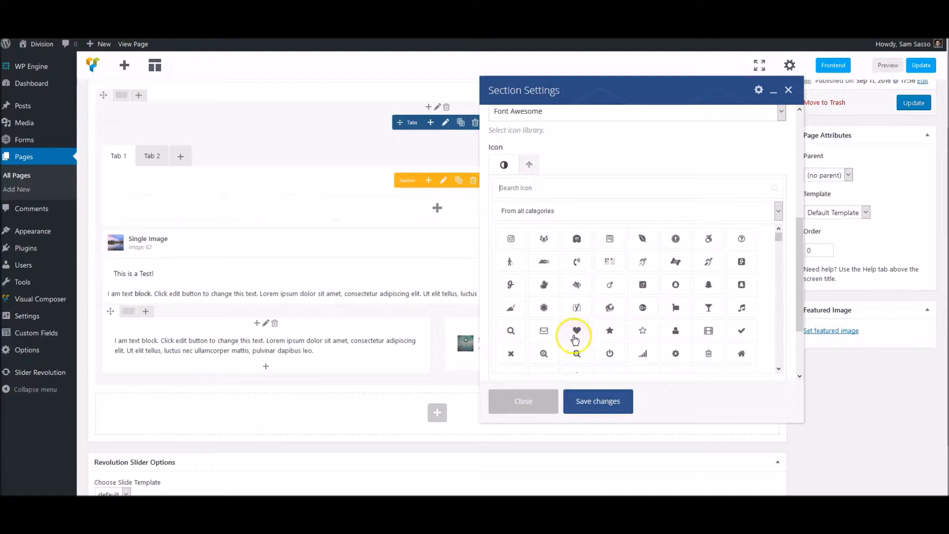
{"action": "left_click", "coordinate": [715, 311]}
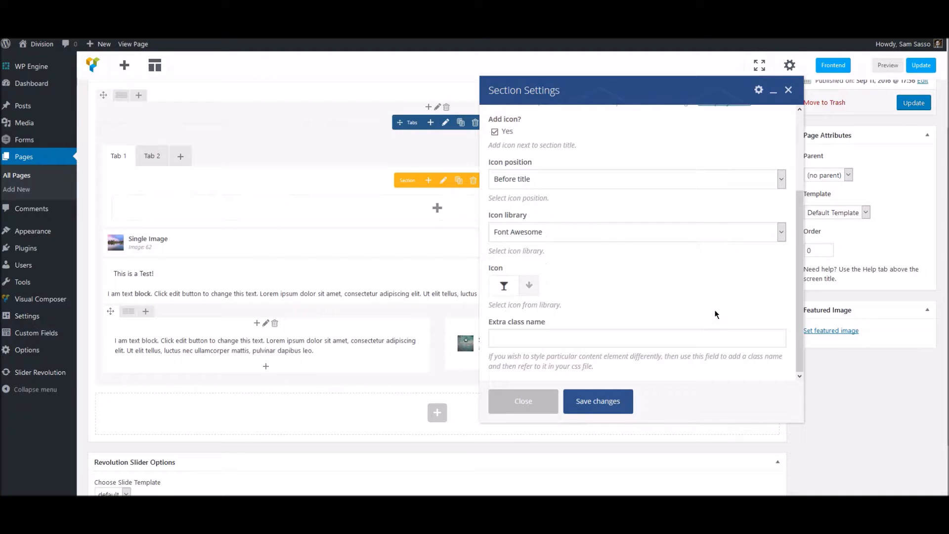
{"action": "left_click", "coordinate": [617, 404]}
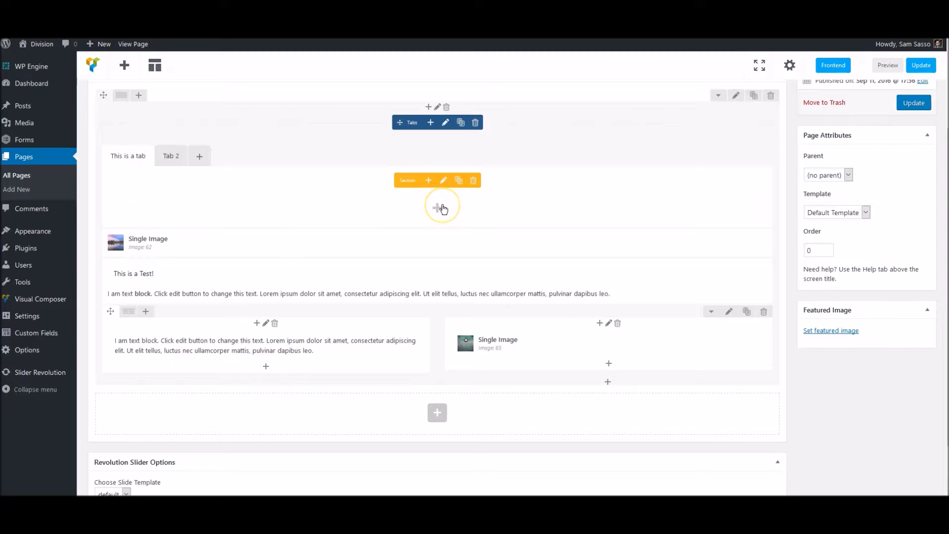
Put a Text Block with default placeholder text into the first tab's section and save it
{"action": "left_click", "coordinate": [165, 157]}
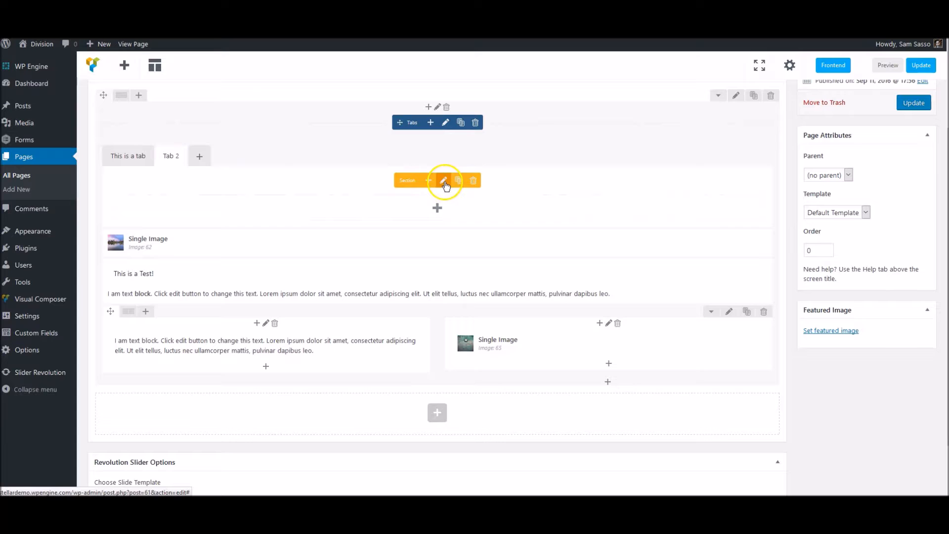
{"action": "left_click", "coordinate": [440, 210]}
{"action": "left_click", "coordinate": [130, 156]}
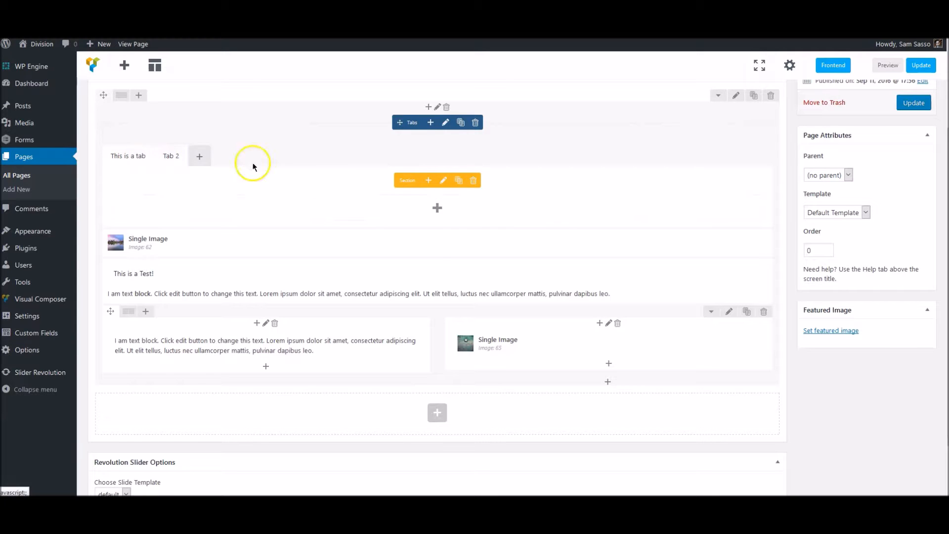
{"action": "left_click", "coordinate": [439, 209]}
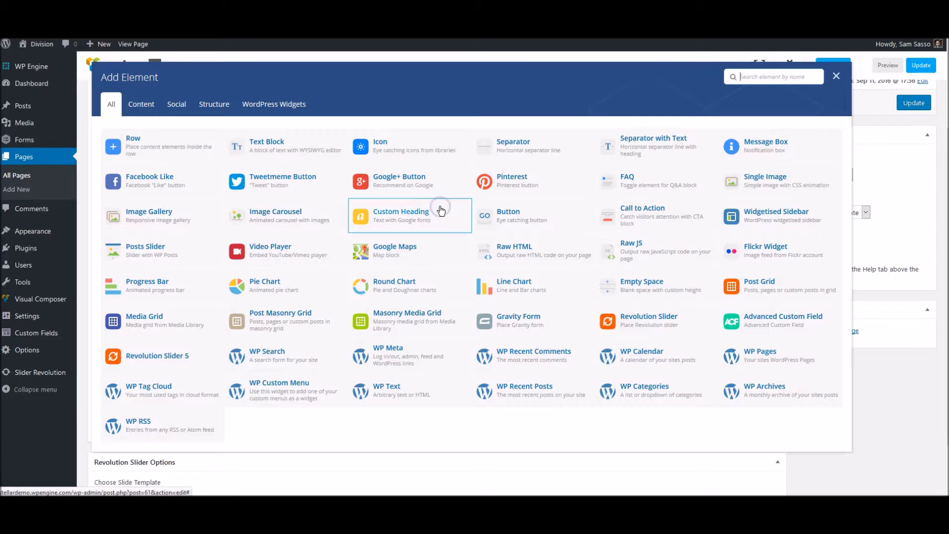
{"action": "left_click", "coordinate": [279, 148]}
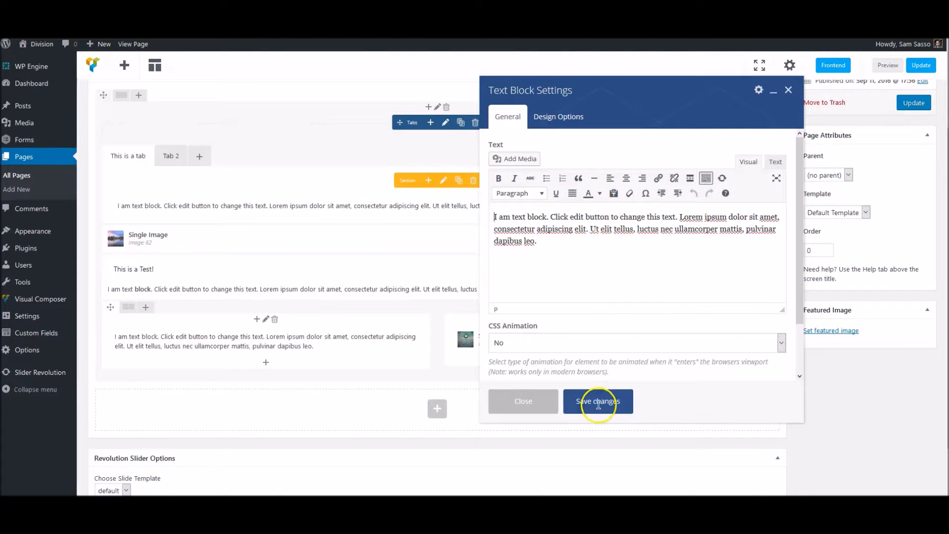
{"action": "left_click", "coordinate": [598, 404]}
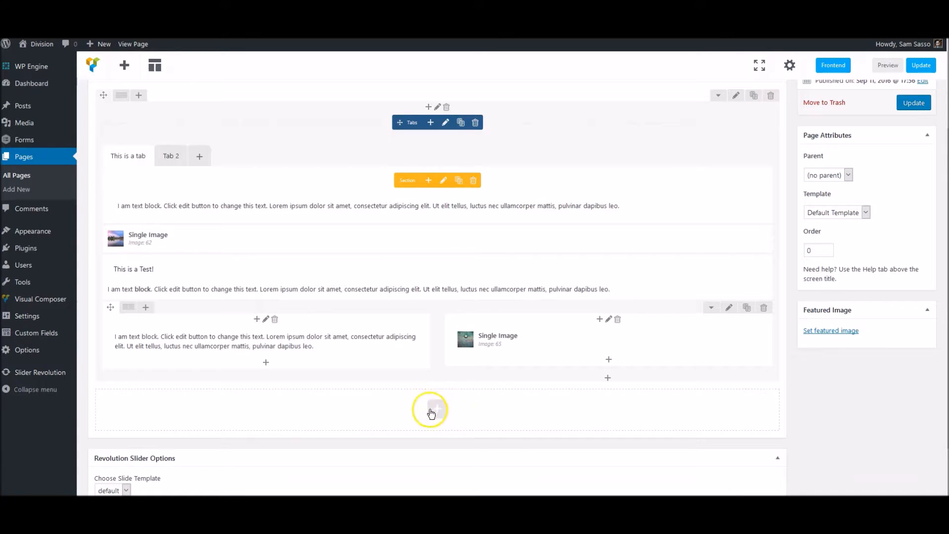
{"action": "left_click", "coordinate": [428, 107]}
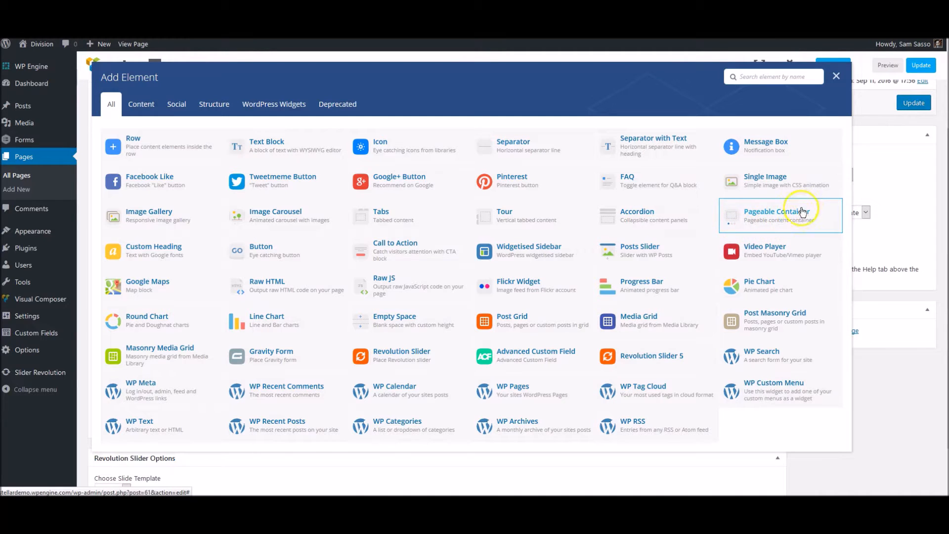
Add a Custom Heading, trying the page title as text source before reverting to custom text
{"action": "left_click", "coordinate": [156, 247]}
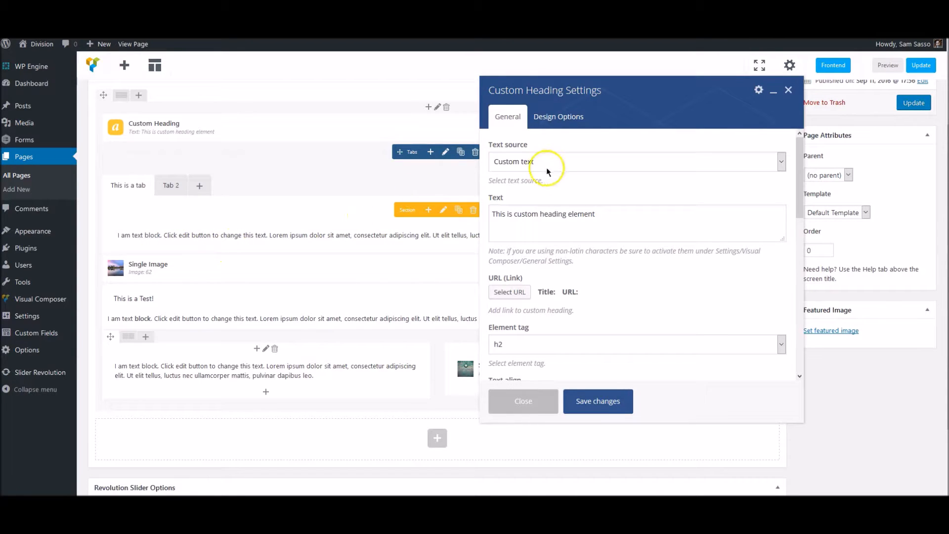
{"action": "left_click", "coordinate": [562, 161]}
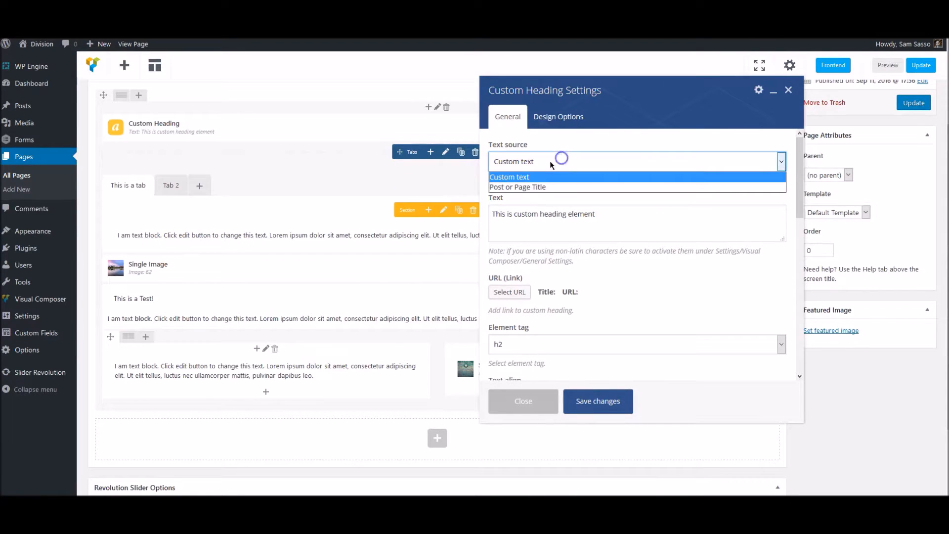
{"action": "left_click", "coordinate": [534, 188]}
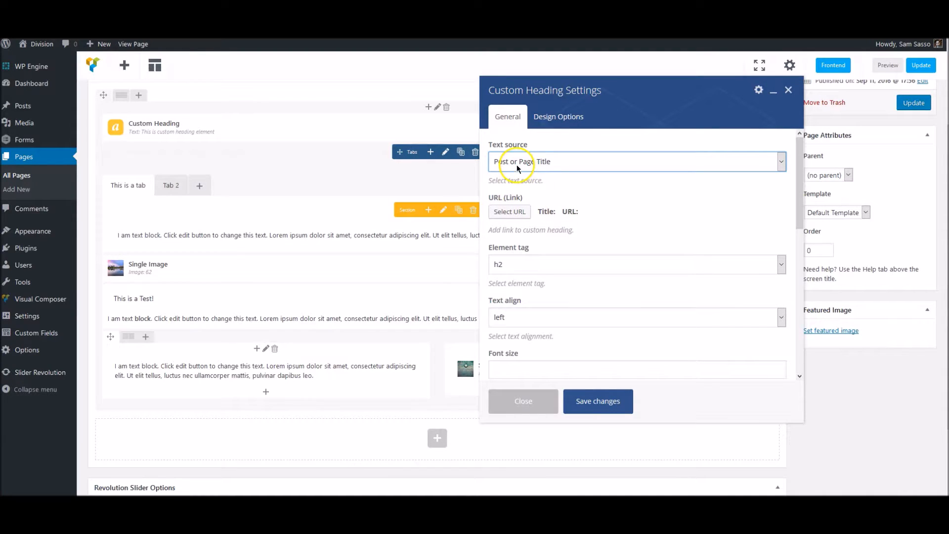
{"action": "scroll", "coordinate": [254, 169], "scroll_direction": "up", "scroll_amount": 2}
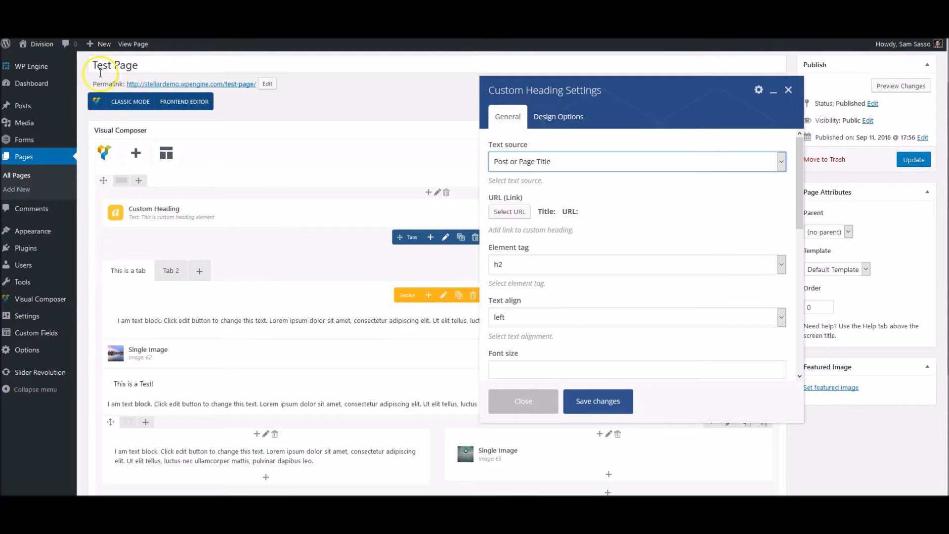
{"action": "left_click", "coordinate": [539, 162]}
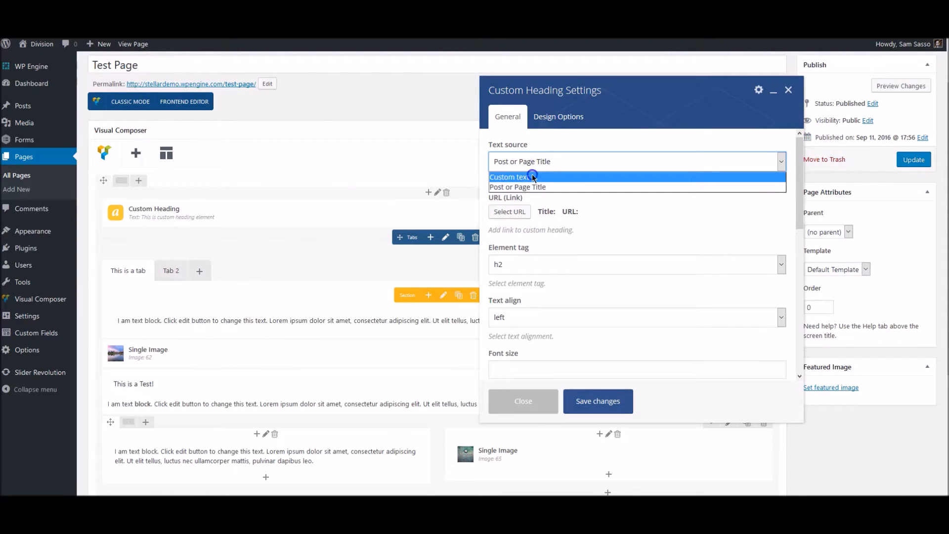
{"action": "left_click", "coordinate": [537, 176]}
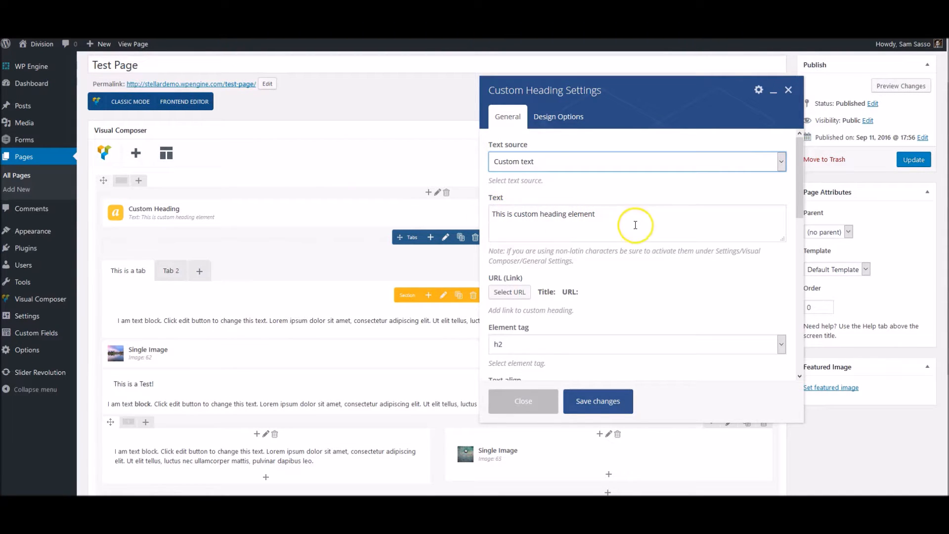
{"action": "scroll", "coordinate": [600, 225], "scroll_direction": "down", "scroll_amount": 1}
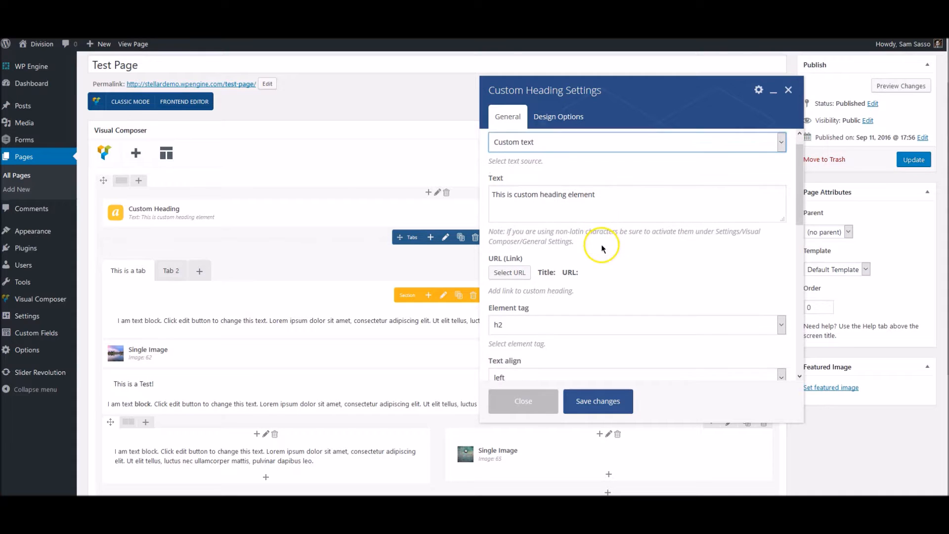
{"action": "scroll", "coordinate": [541, 271], "scroll_direction": "down", "scroll_amount": 2}
Keep the heading tag at h2 and center-align the heading
{"action": "left_click", "coordinate": [529, 254]}
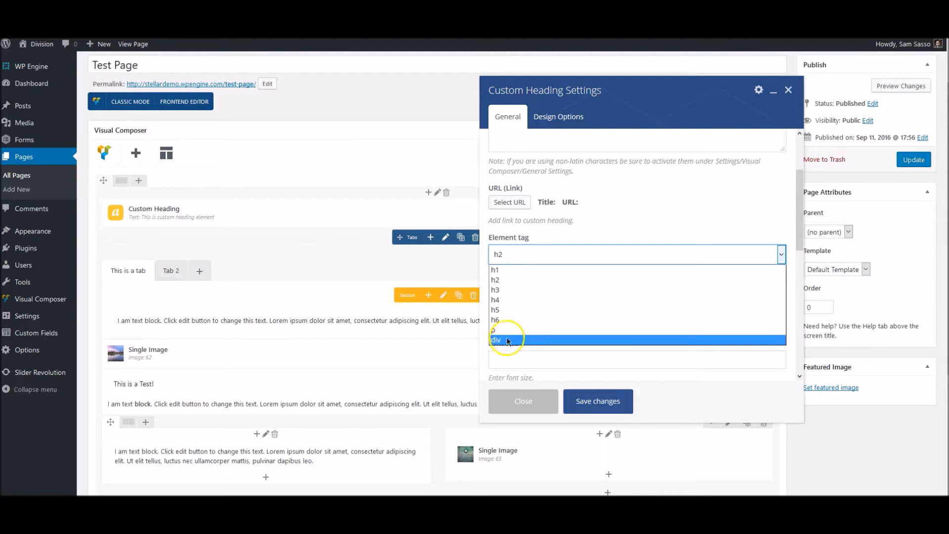
{"action": "left_click", "coordinate": [519, 280]}
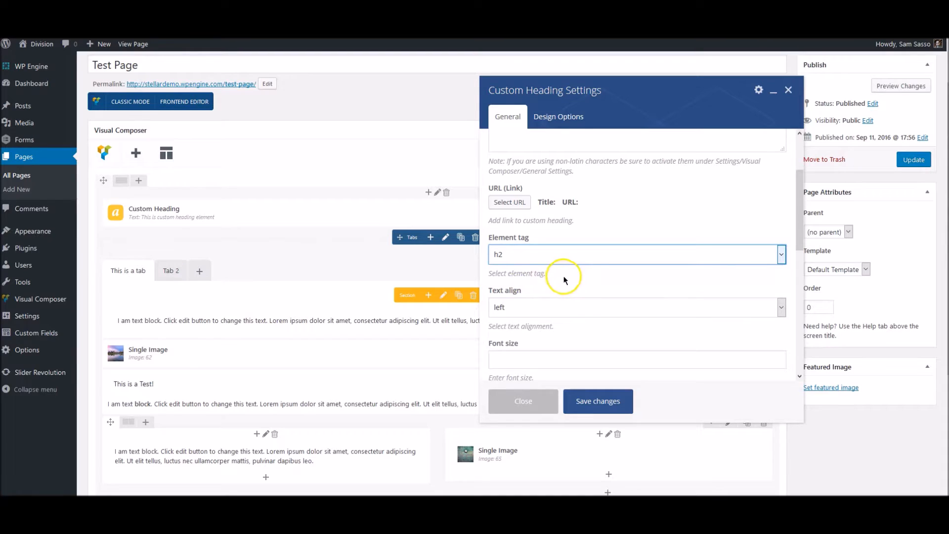
{"action": "scroll", "coordinate": [526, 258], "scroll_direction": "down", "scroll_amount": 1}
{"action": "left_click", "coordinate": [529, 278]}
{"action": "left_click", "coordinate": [515, 313]}
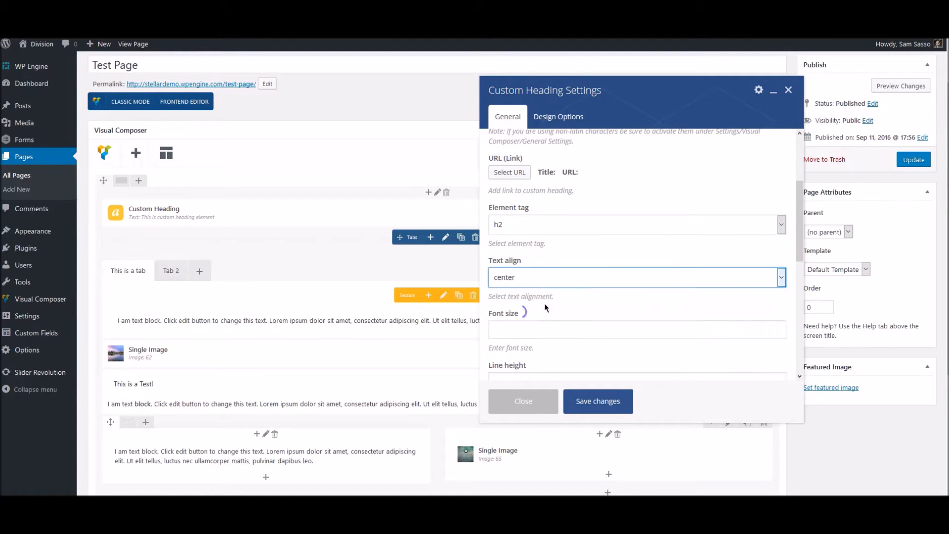
{"action": "scroll", "coordinate": [544, 292], "scroll_direction": "down", "scroll_amount": 2}
{"action": "scroll", "coordinate": [570, 293], "scroll_direction": "down", "scroll_amount": 2}
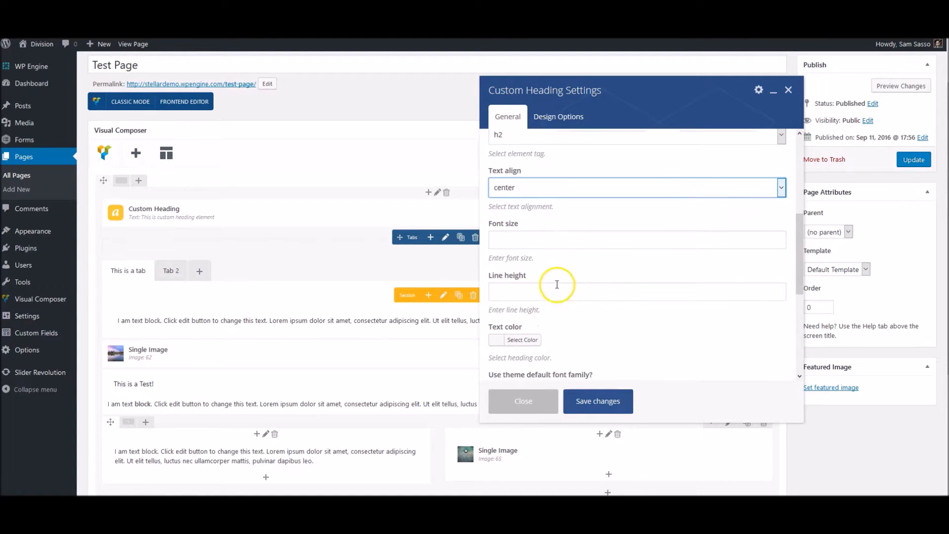
{"action": "scroll", "coordinate": [544, 311], "scroll_direction": "down", "scroll_amount": 1}
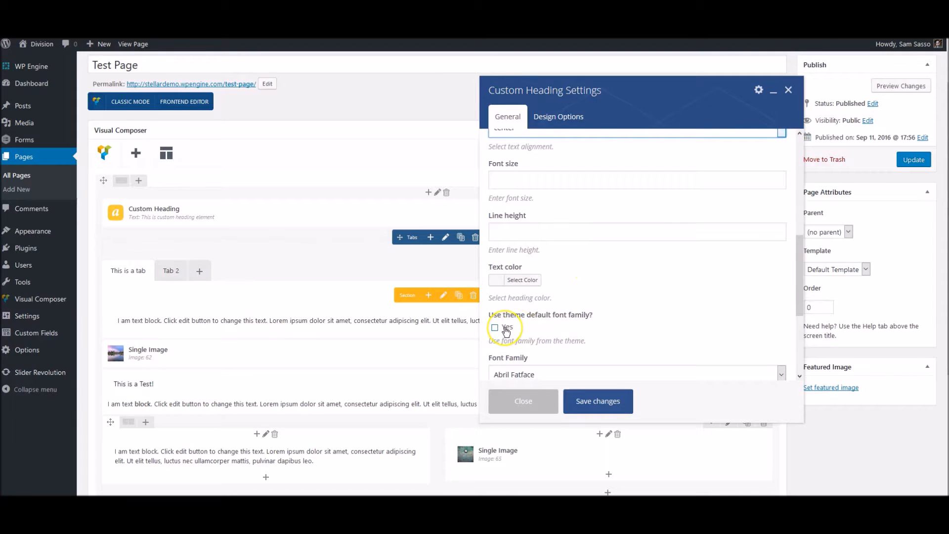
Browse font families but keep the theme default font, and save the heading
{"action": "left_click", "coordinate": [506, 331]}
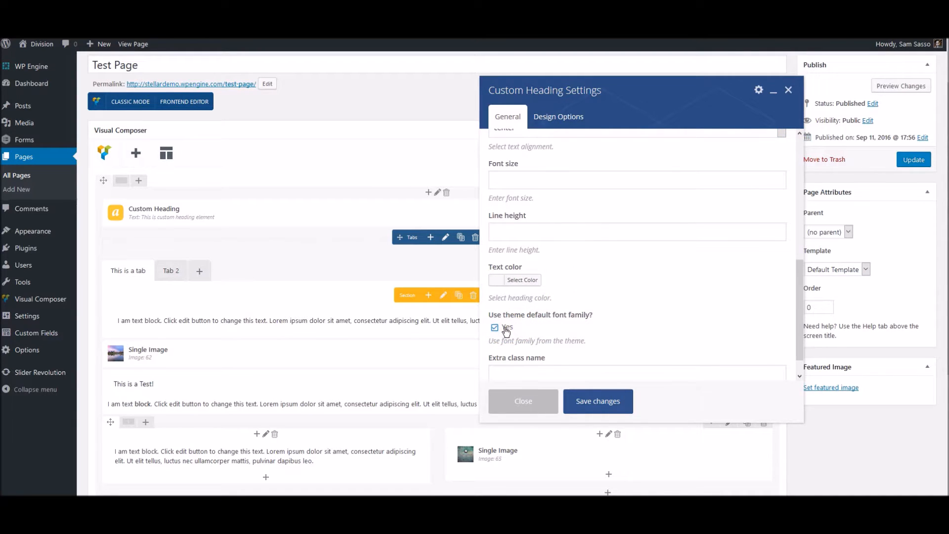
{"action": "left_click", "coordinate": [495, 327]}
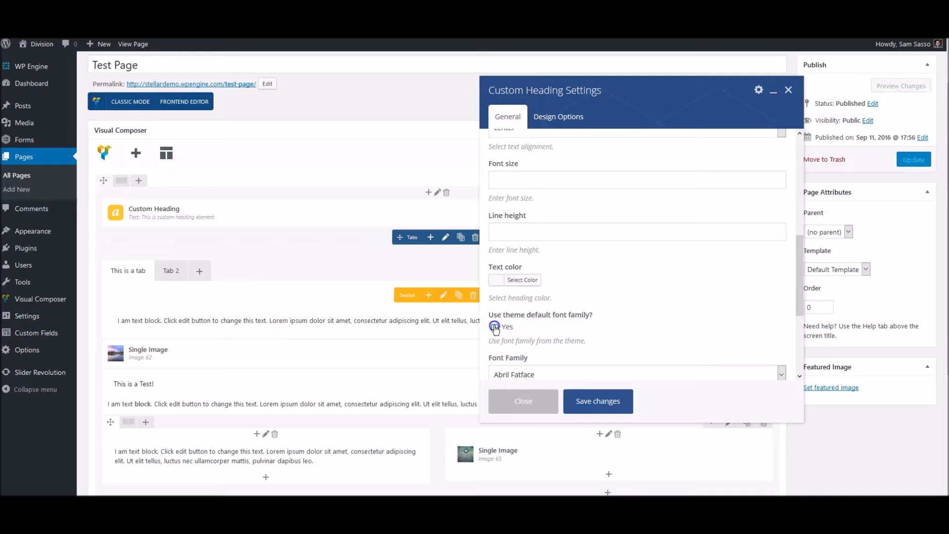
{"action": "scroll", "coordinate": [608, 303], "scroll_direction": "down", "scroll_amount": 3}
{"action": "left_click", "coordinate": [552, 292]}
{"action": "scroll", "coordinate": [565, 396], "scroll_direction": "down", "scroll_amount": 10}
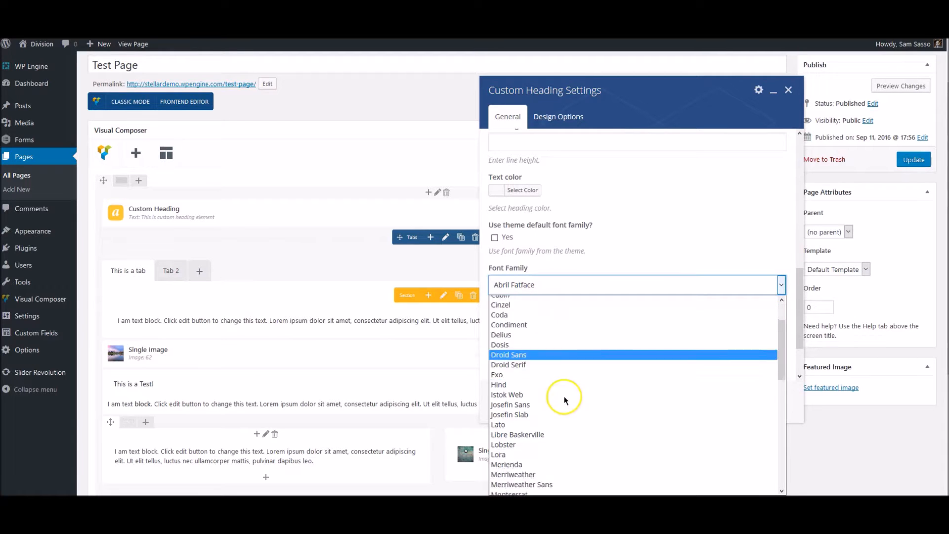
{"action": "scroll", "coordinate": [563, 396], "scroll_direction": "up", "scroll_amount": 3}
{"action": "scroll", "coordinate": [556, 366], "scroll_direction": "down", "scroll_amount": 7}
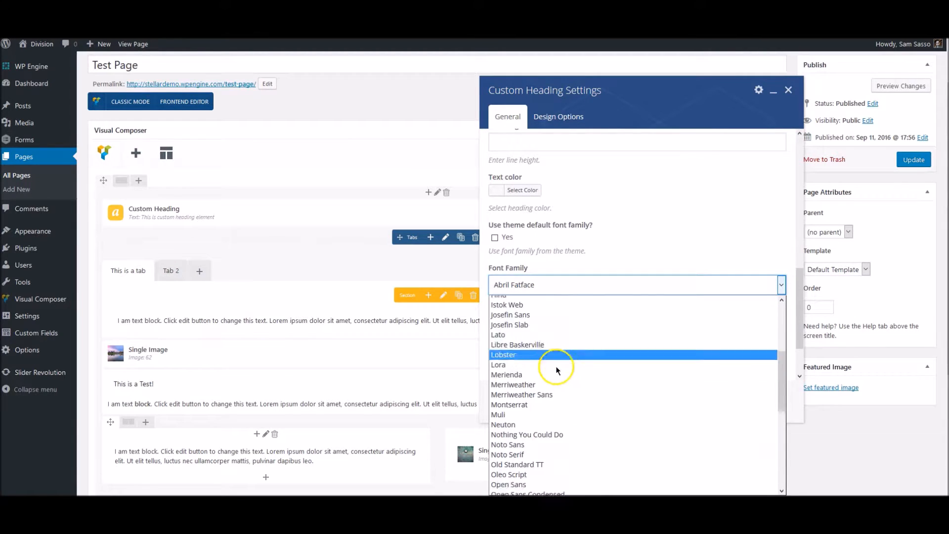
{"action": "left_click", "coordinate": [619, 249]}
{"action": "left_click", "coordinate": [511, 239]}
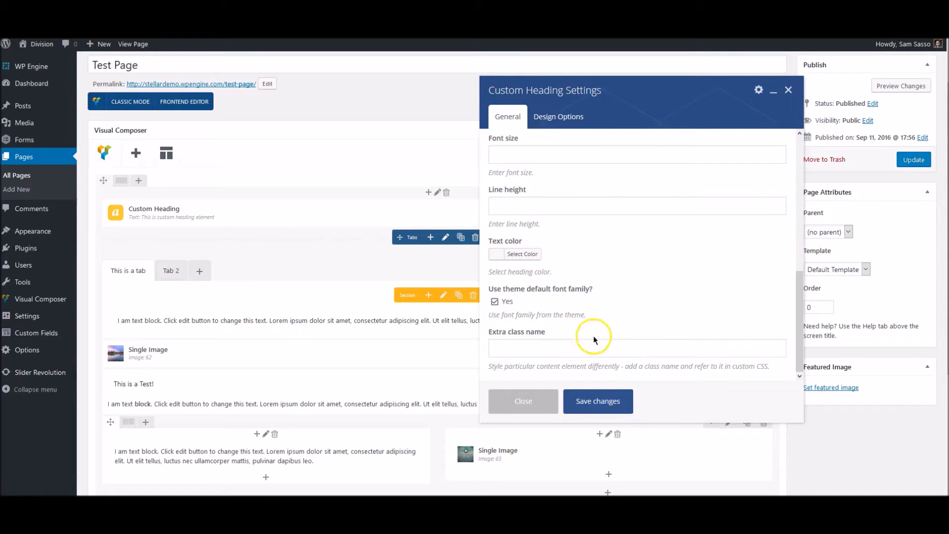
{"action": "left_click", "coordinate": [608, 402]}
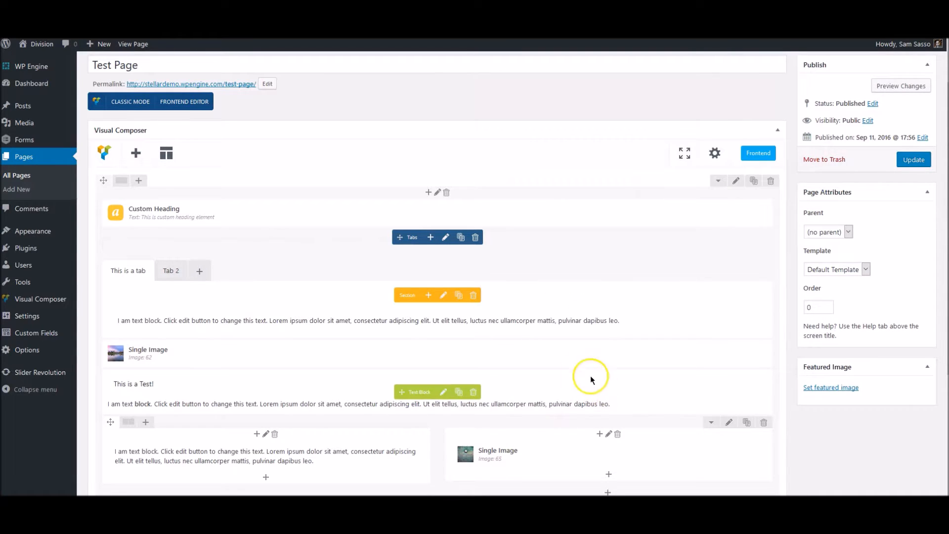
{"action": "left_click", "coordinate": [428, 192]}
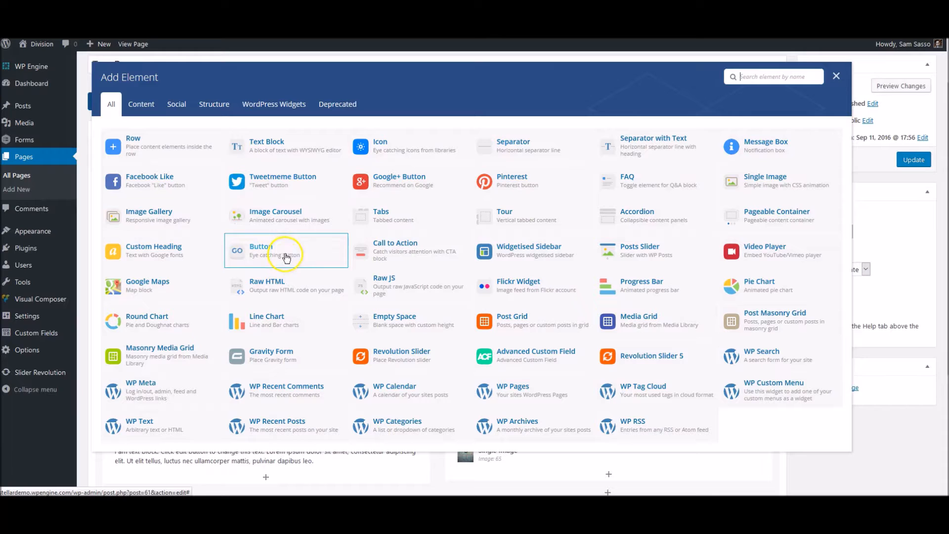
Add a Button element linking to the Contact page
{"action": "left_click", "coordinate": [309, 255]}
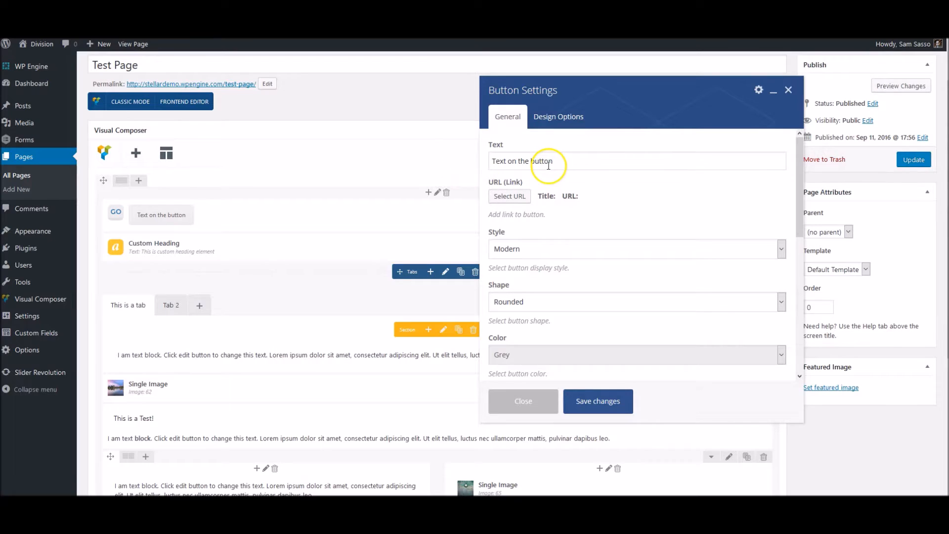
{"action": "left_click", "coordinate": [517, 196]}
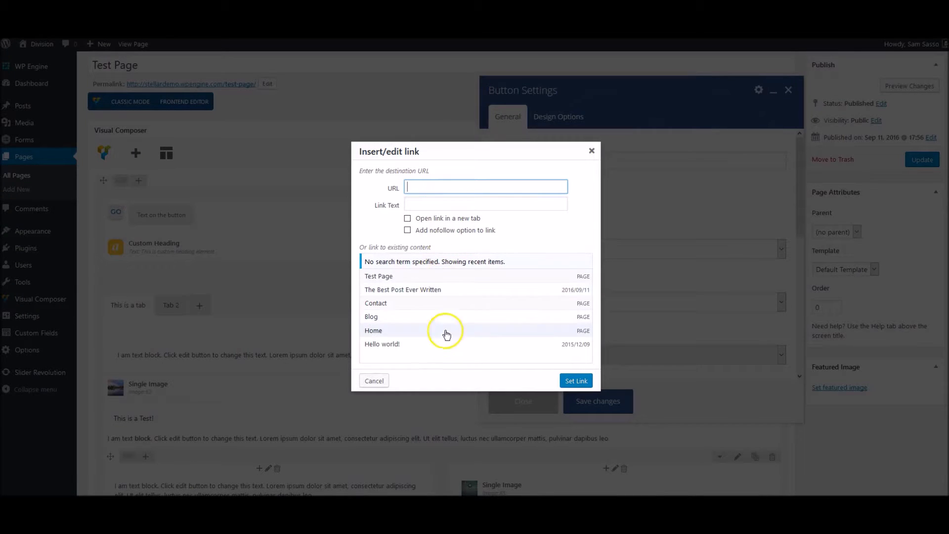
{"action": "left_click", "coordinate": [432, 308]}
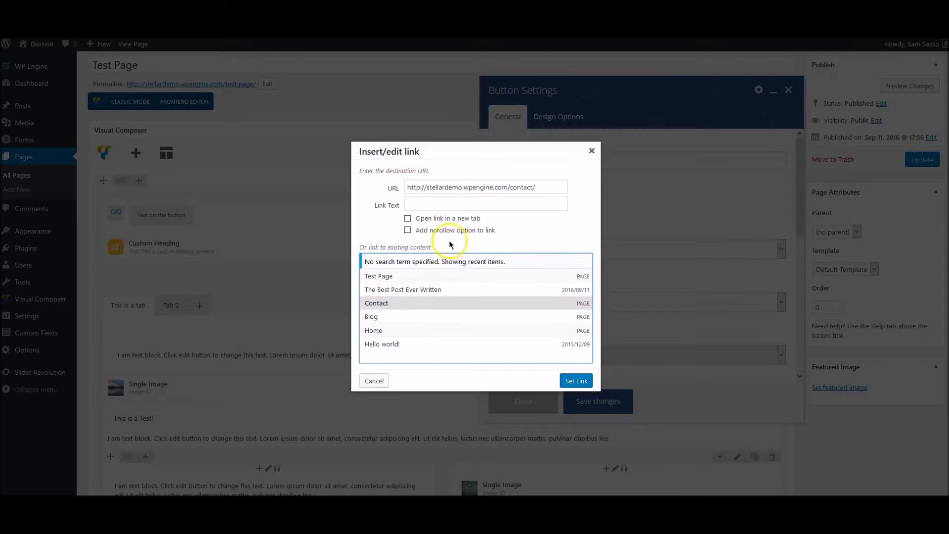
{"action": "left_click", "coordinate": [577, 382]}
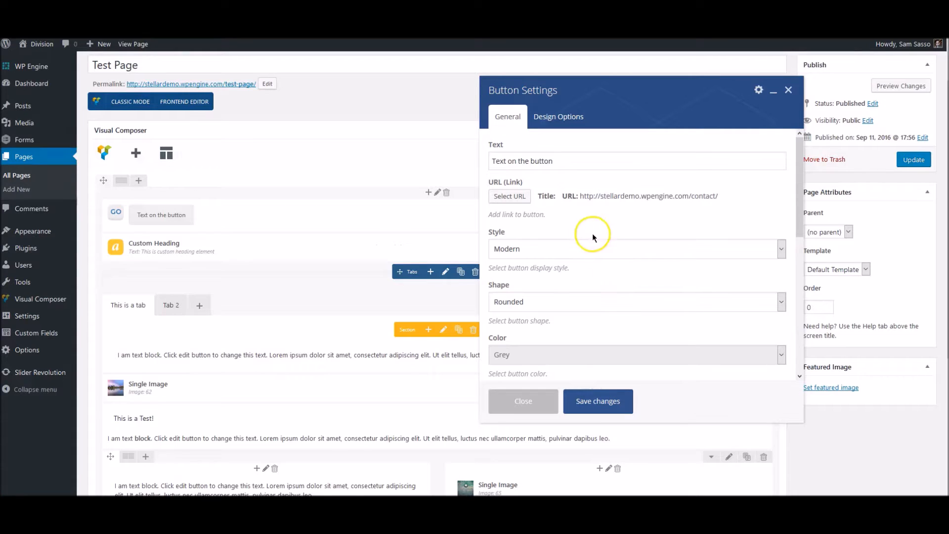
{"action": "scroll", "coordinate": [581, 218], "scroll_direction": "down", "scroll_amount": 1}
Keep the Modern style and make the button square and pink
{"action": "left_click", "coordinate": [580, 218]}
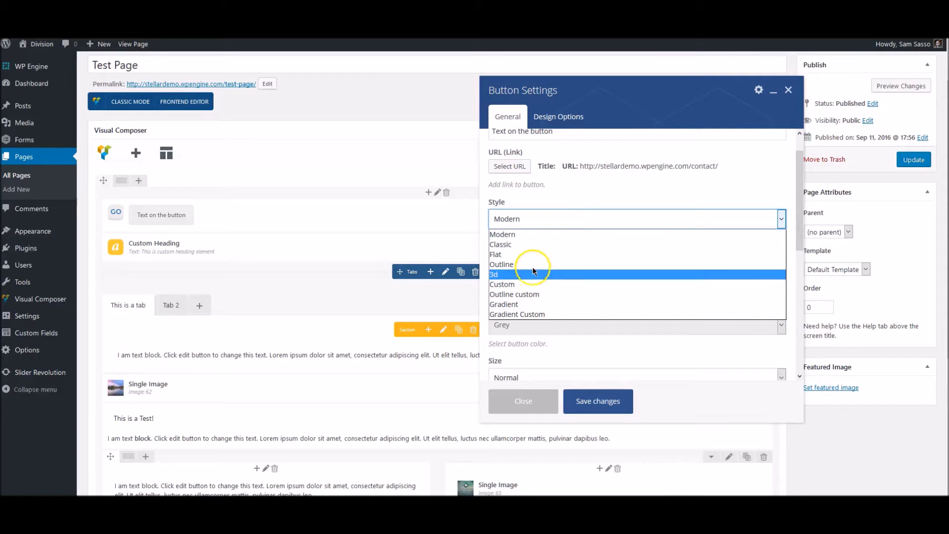
{"action": "left_click", "coordinate": [534, 234]}
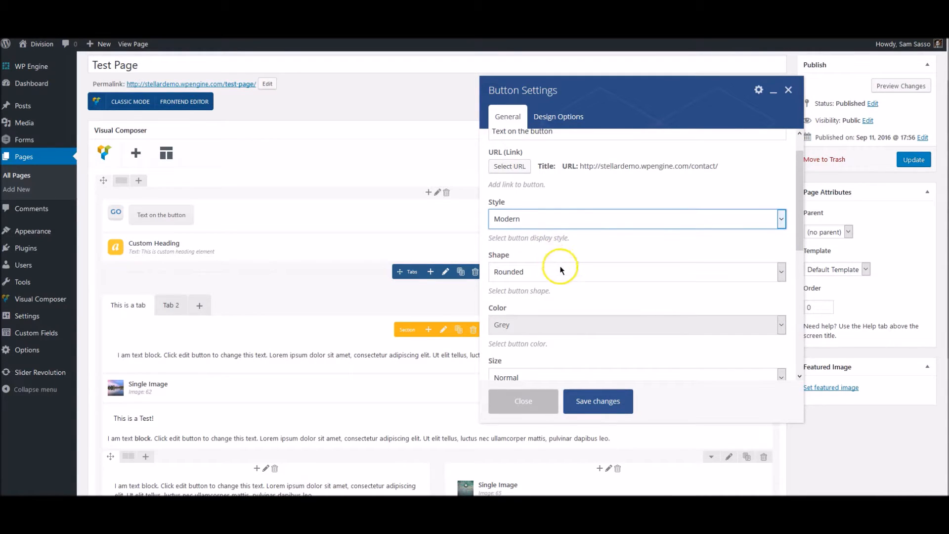
{"action": "scroll", "coordinate": [561, 269], "scroll_direction": "down", "scroll_amount": 1}
{"action": "left_click", "coordinate": [556, 241]}
{"action": "left_click", "coordinate": [541, 265]}
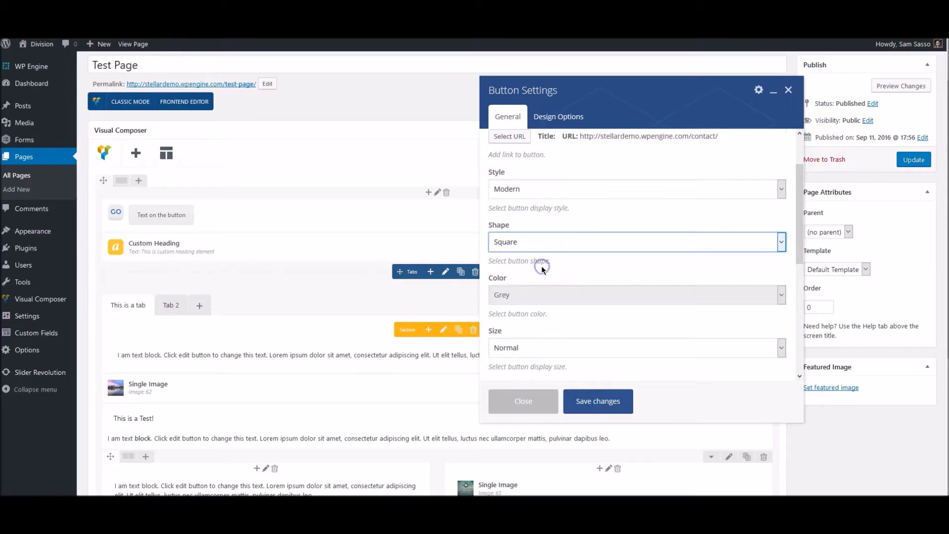
{"action": "left_click", "coordinate": [539, 291]}
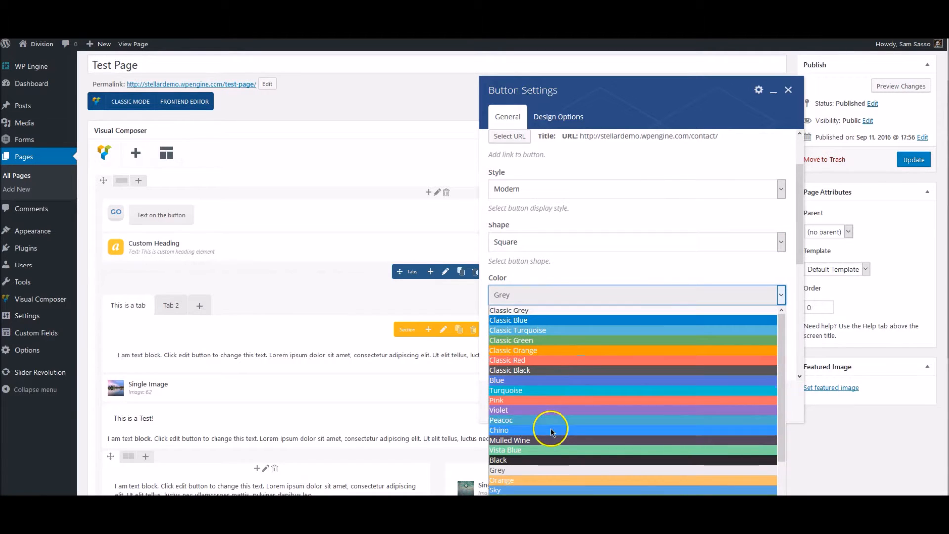
{"action": "left_click", "coordinate": [512, 403]}
{"action": "scroll", "coordinate": [614, 322], "scroll_direction": "down", "scroll_amount": 2}
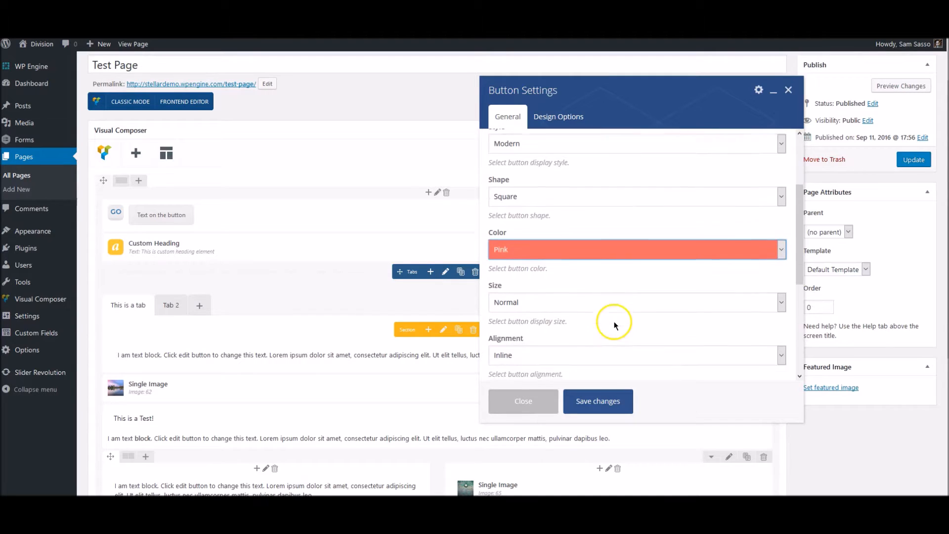
Make the button large and centre-aligned, then save it
{"action": "left_click", "coordinate": [549, 290]}
{"action": "left_click", "coordinate": [524, 330]}
{"action": "scroll", "coordinate": [556, 319], "scroll_direction": "down", "scroll_amount": 1}
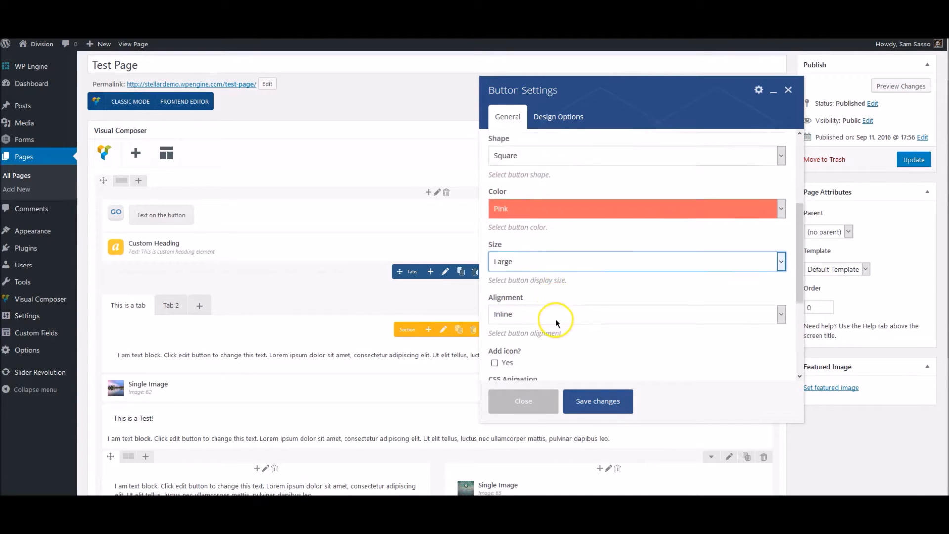
{"action": "scroll", "coordinate": [556, 319], "scroll_direction": "down", "scroll_amount": 1}
{"action": "left_click", "coordinate": [517, 282]}
{"action": "left_click", "coordinate": [505, 326]}
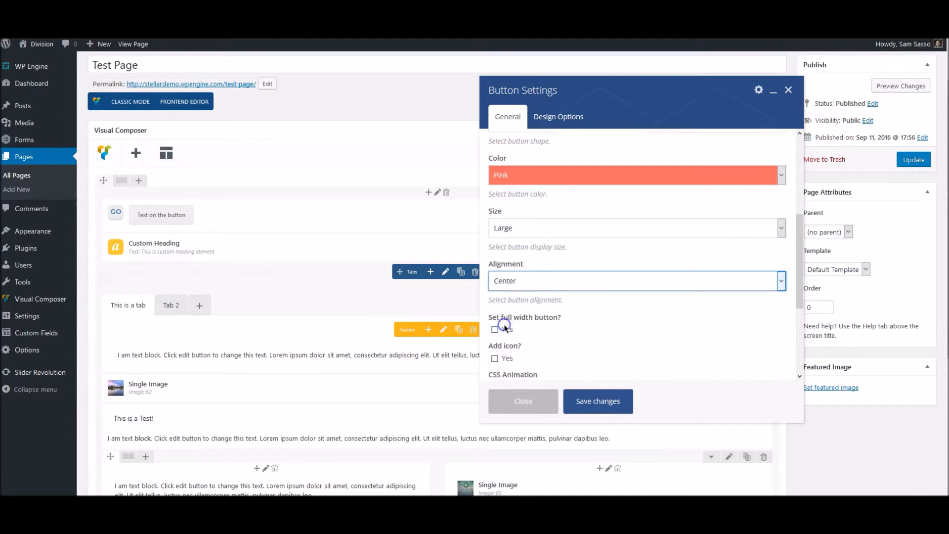
{"action": "scroll", "coordinate": [582, 305], "scroll_direction": "down", "scroll_amount": 5}
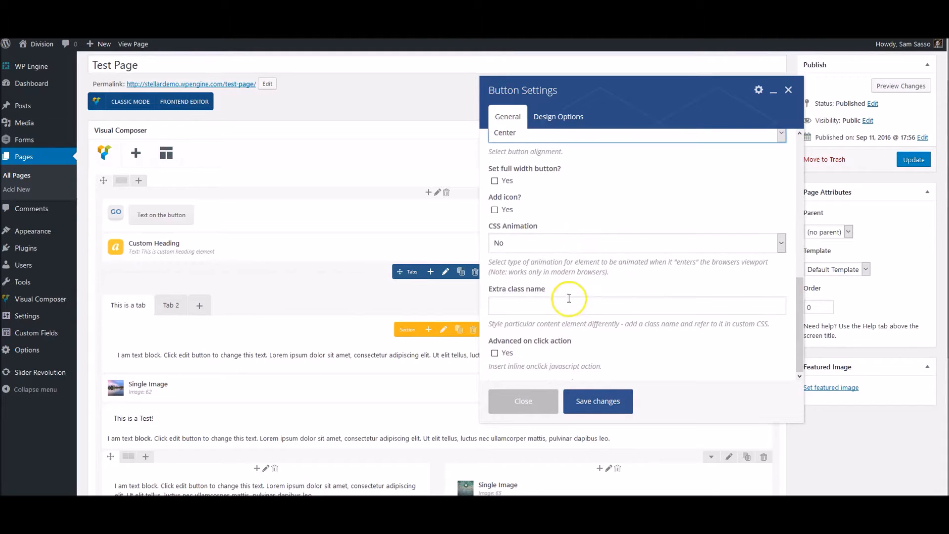
{"action": "scroll", "coordinate": [574, 219], "scroll_direction": "down", "scroll_amount": 3}
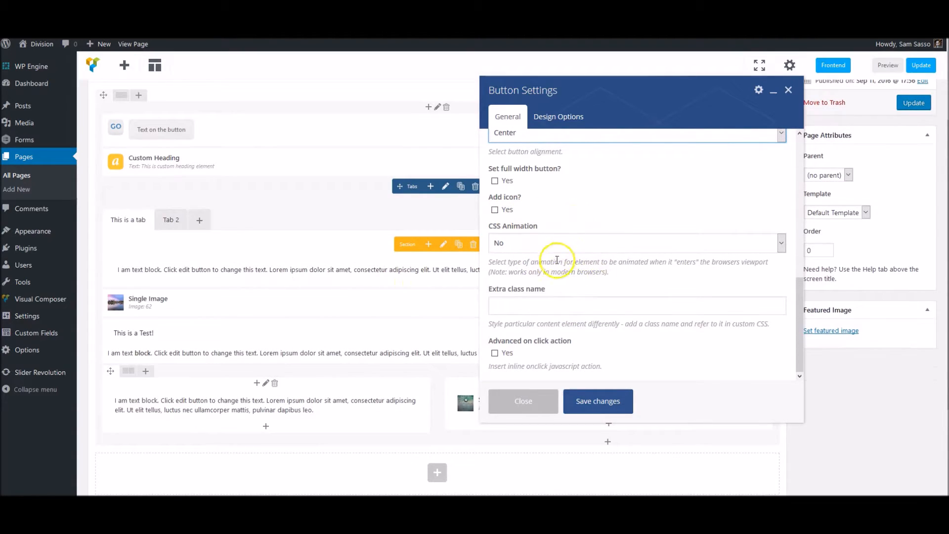
{"action": "left_click", "coordinate": [598, 402]}
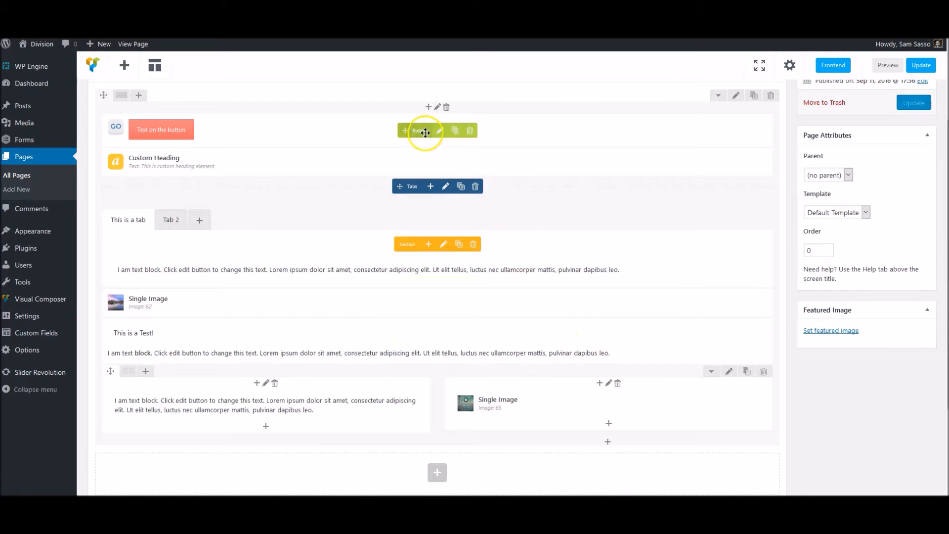
Drag the pink button below the Custom Heading and bring up the Add Element list
{"action": "left_click_drag", "start_coordinate": [422, 133], "coordinate": [418, 183]}
{"action": "left_click", "coordinate": [470, 267]}
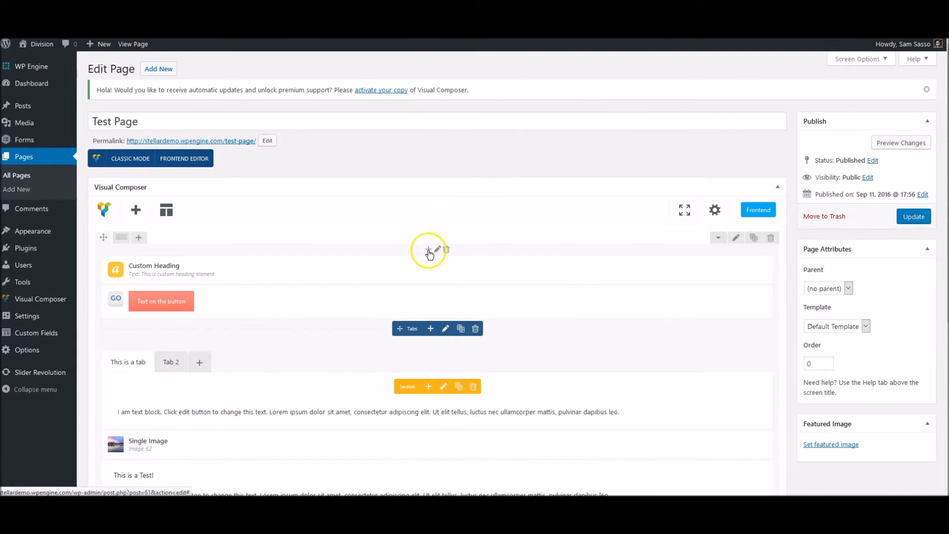
{"action": "left_click", "coordinate": [429, 249]}
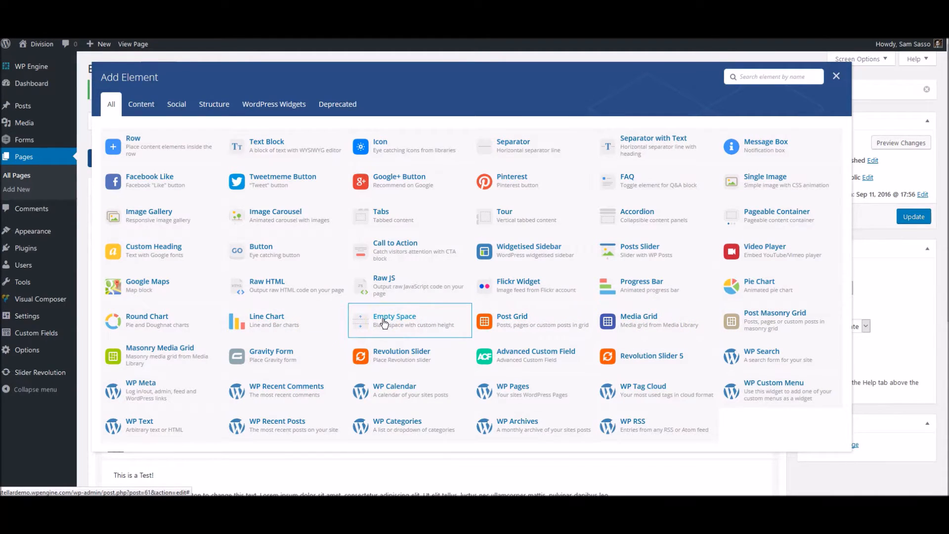
Add a Gravity Form element set to the Contact Form and save its settings
{"action": "scroll", "coordinate": [173, 334], "scroll_direction": "down", "scroll_amount": 2}
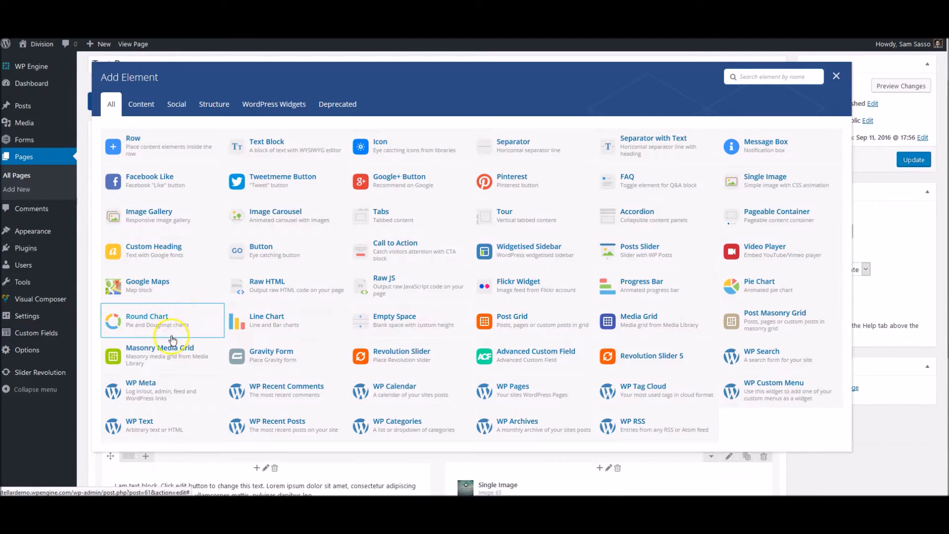
{"action": "left_click", "coordinate": [286, 358]}
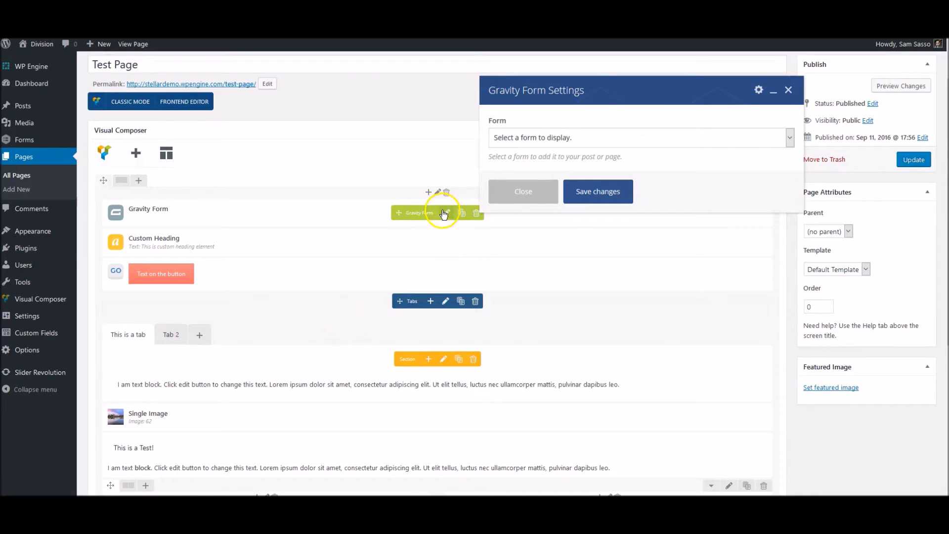
{"action": "left_click", "coordinate": [547, 141]}
{"action": "left_click", "coordinate": [539, 163]}
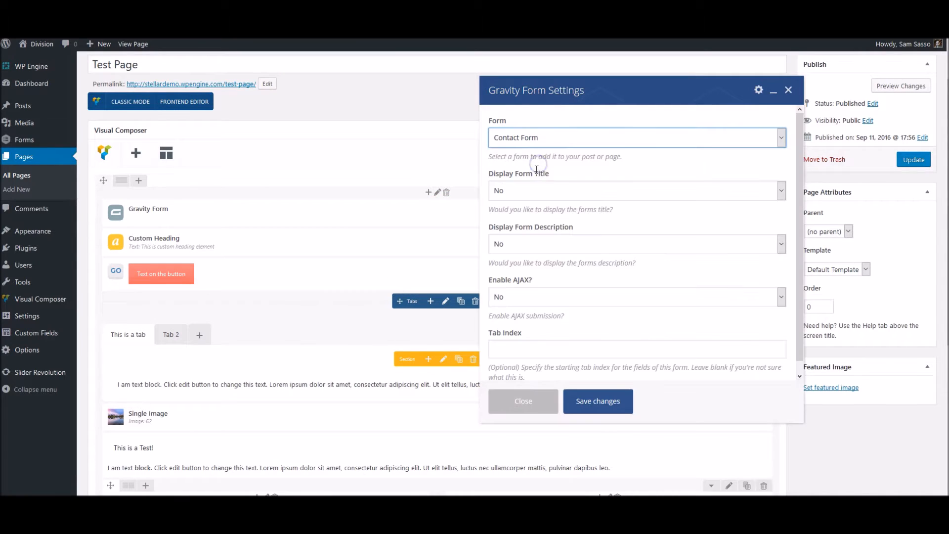
{"action": "left_click", "coordinate": [592, 400]}
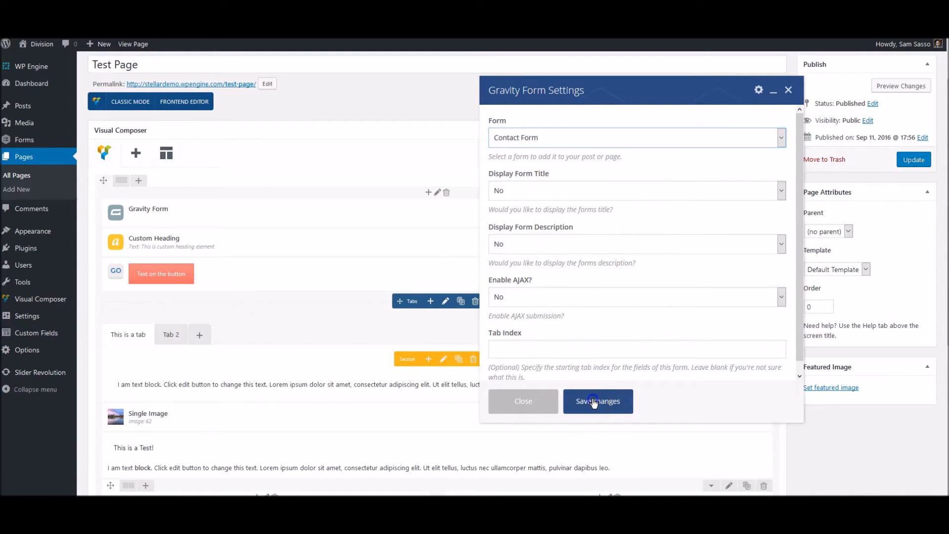
Move the Contact Form below the pink button and reopen the element list
{"action": "left_click_drag", "start_coordinate": [422, 216], "coordinate": [409, 299]}
{"action": "left_click", "coordinate": [428, 193]}
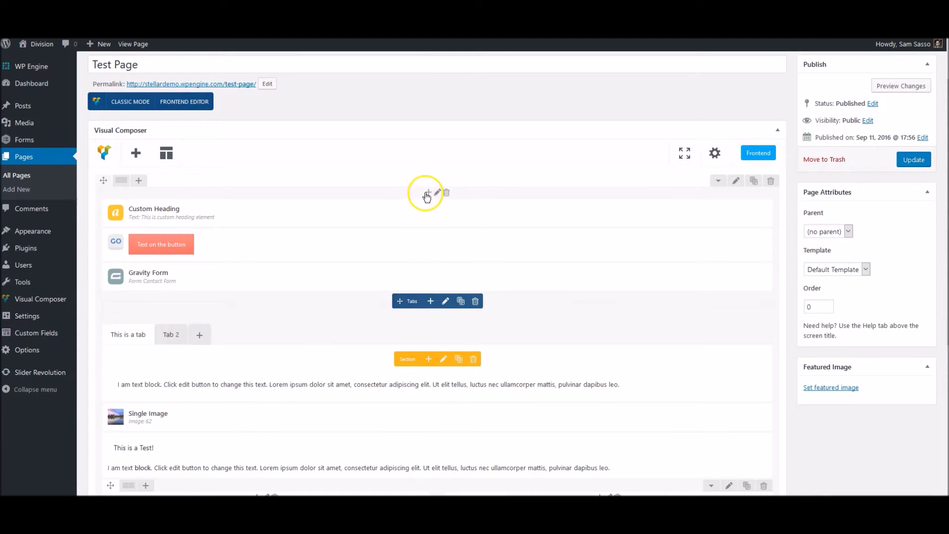
{"action": "left_click", "coordinate": [274, 284]}
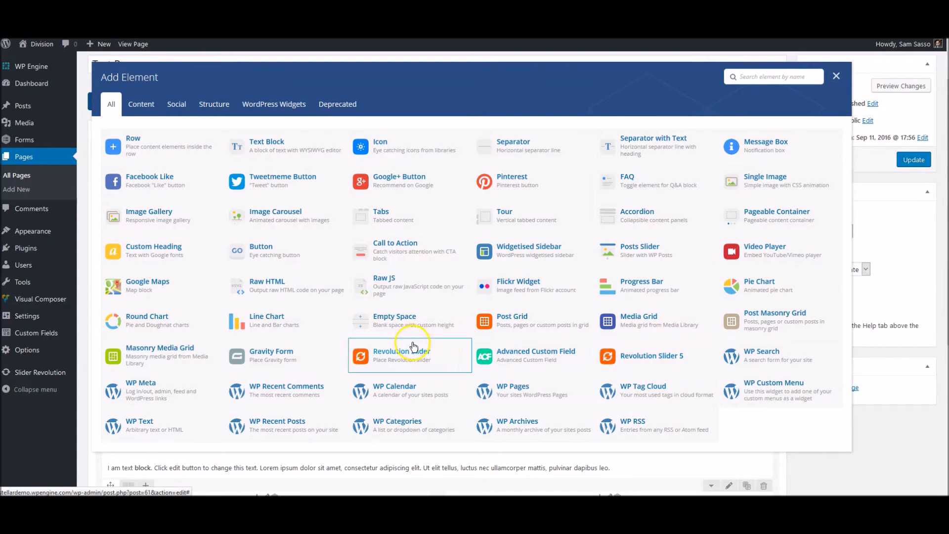
Insert a Revolution Slider 5 element showing the #2 Test Slider
{"action": "left_click", "coordinate": [619, 352]}
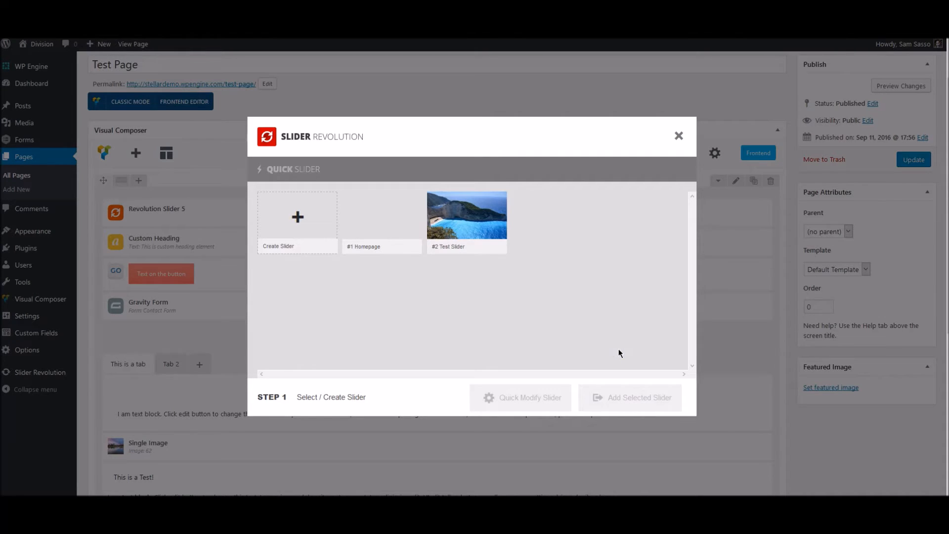
{"action": "left_click", "coordinate": [479, 230]}
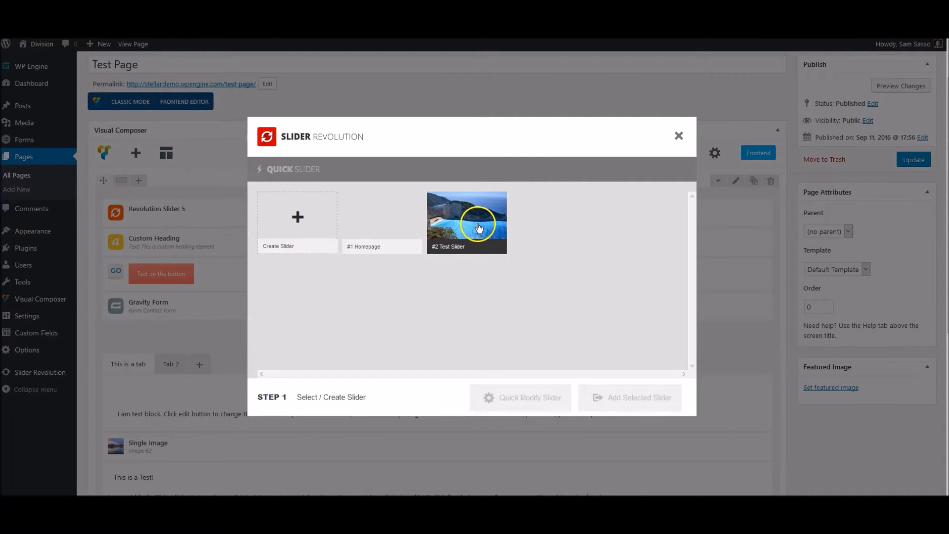
{"action": "left_click", "coordinate": [467, 211]}
{"action": "left_click", "coordinate": [616, 398]}
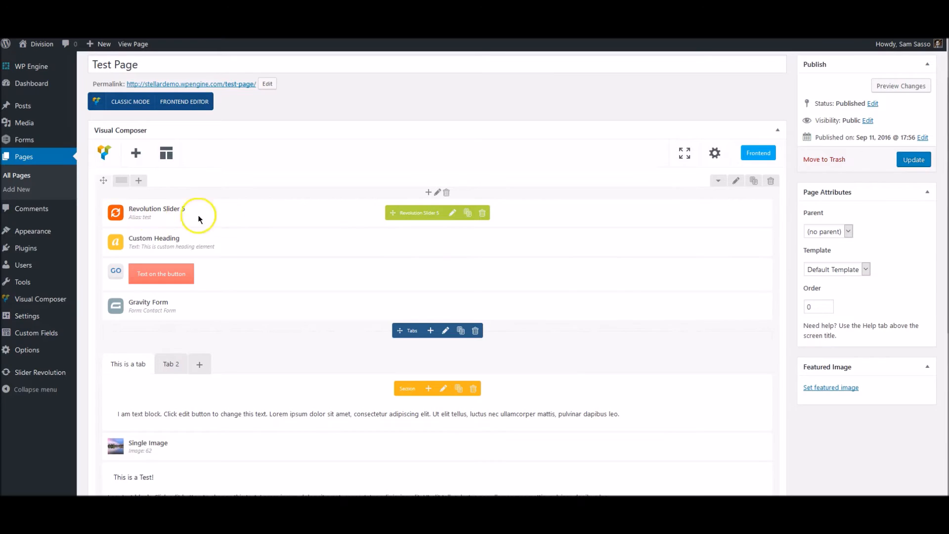
Update the Test Page to save the new layout
{"action": "scroll", "coordinate": [608, 295], "scroll_direction": "down", "scroll_amount": 4}
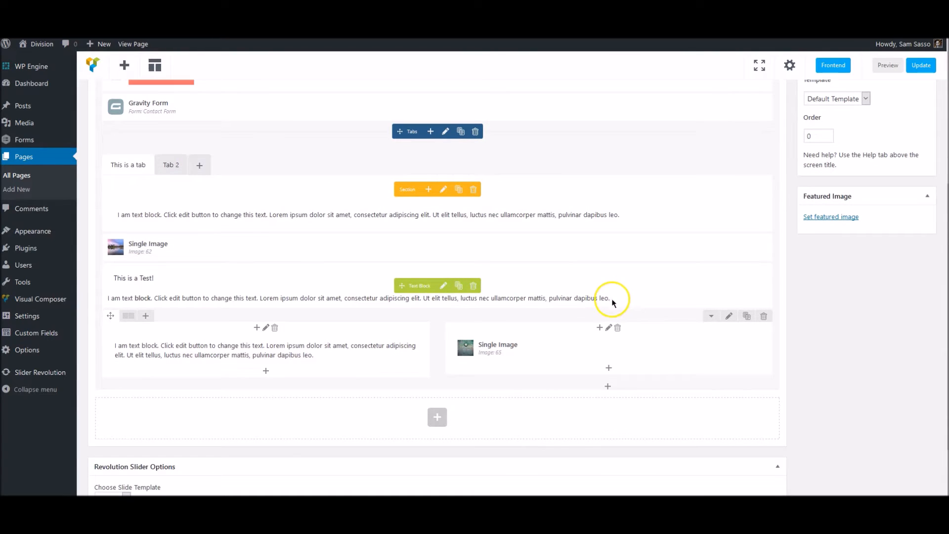
{"action": "scroll", "coordinate": [608, 300], "scroll_direction": "up", "scroll_amount": 5}
{"action": "left_click", "coordinate": [908, 218]}
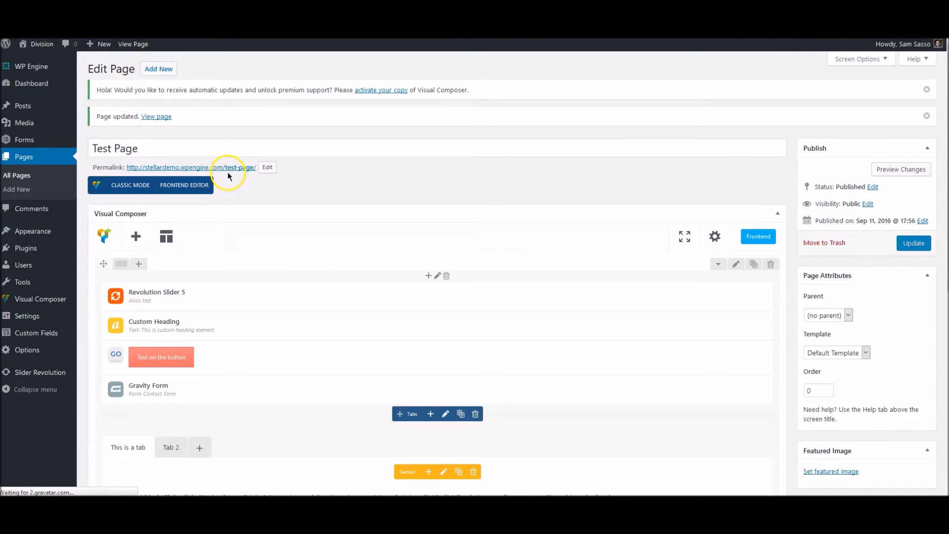
Open the live Test Page and scroll down past the Test Slider
{"action": "left_click", "coordinate": [223, 169]}
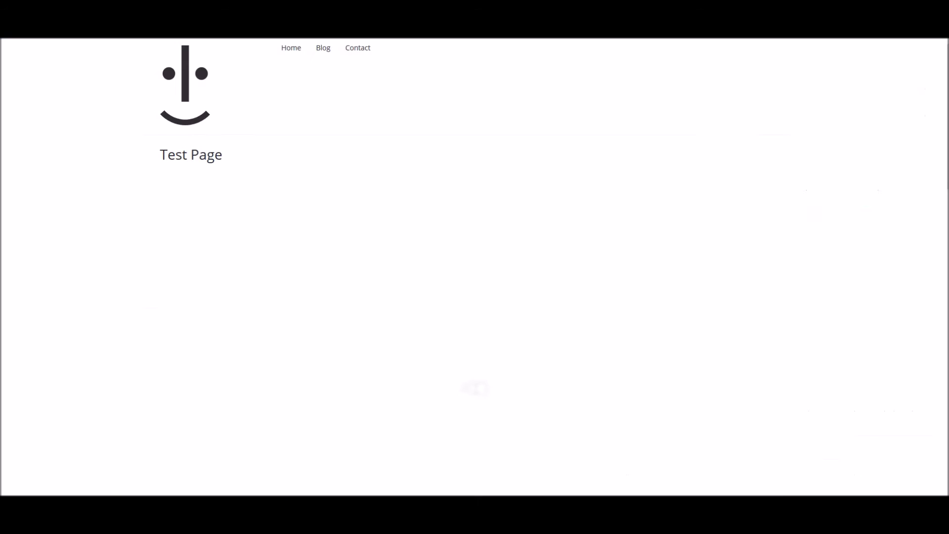
{"action": "scroll", "coordinate": [85, 234], "scroll_direction": "down", "scroll_amount": 1}
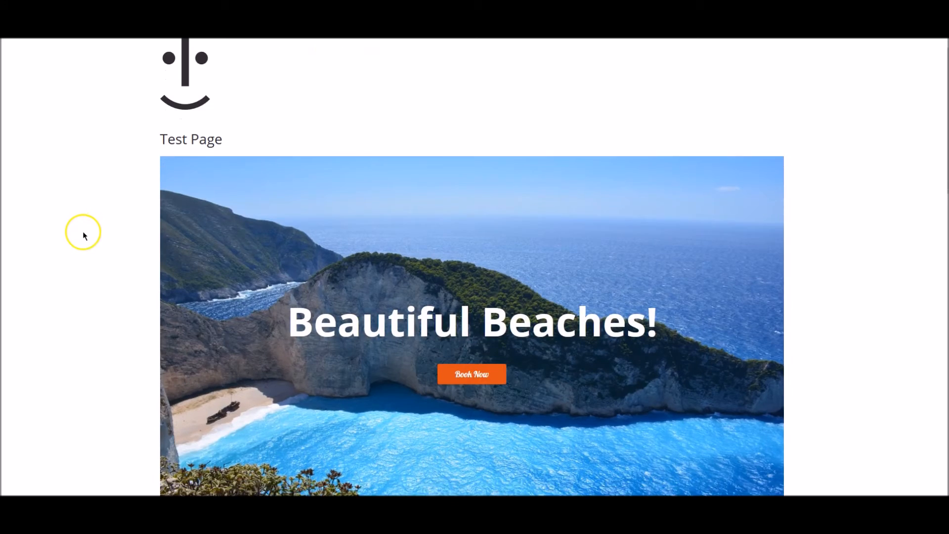
{"action": "scroll", "coordinate": [82, 237], "scroll_direction": "down", "scroll_amount": 1}
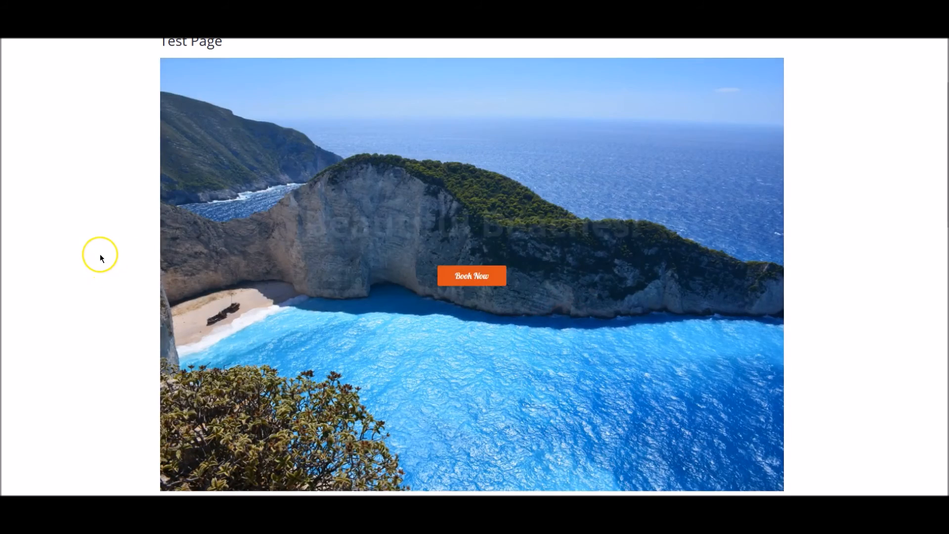
{"action": "scroll", "coordinate": [101, 261], "scroll_direction": "down", "scroll_amount": 2}
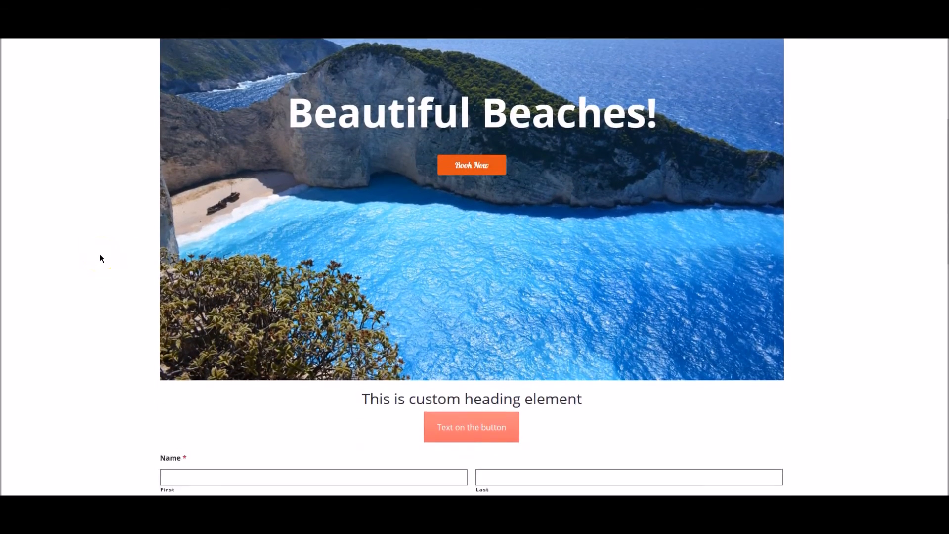
{"action": "scroll", "coordinate": [101, 259], "scroll_direction": "down", "scroll_amount": 2}
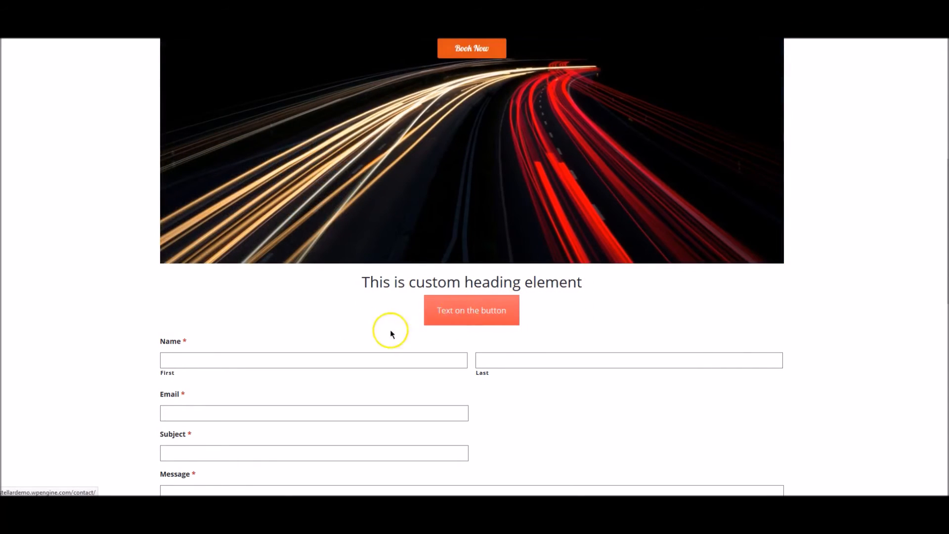
{"action": "scroll", "coordinate": [297, 322], "scroll_direction": "down", "scroll_amount": 2}
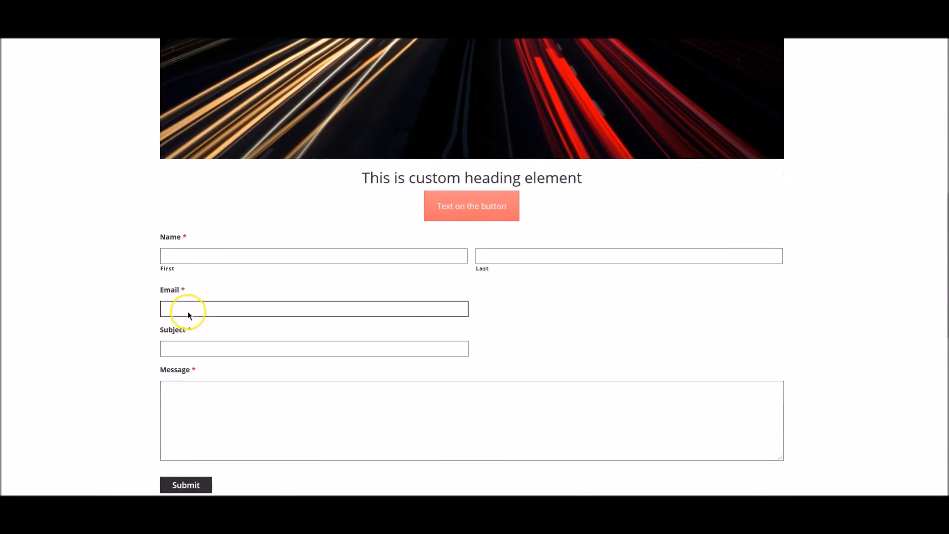
Try the contact form's Email and Last name fields
{"action": "left_click", "coordinate": [196, 300]}
{"action": "left_click", "coordinate": [487, 248]}
{"action": "scroll", "coordinate": [396, 322], "scroll_direction": "down", "scroll_amount": 3}
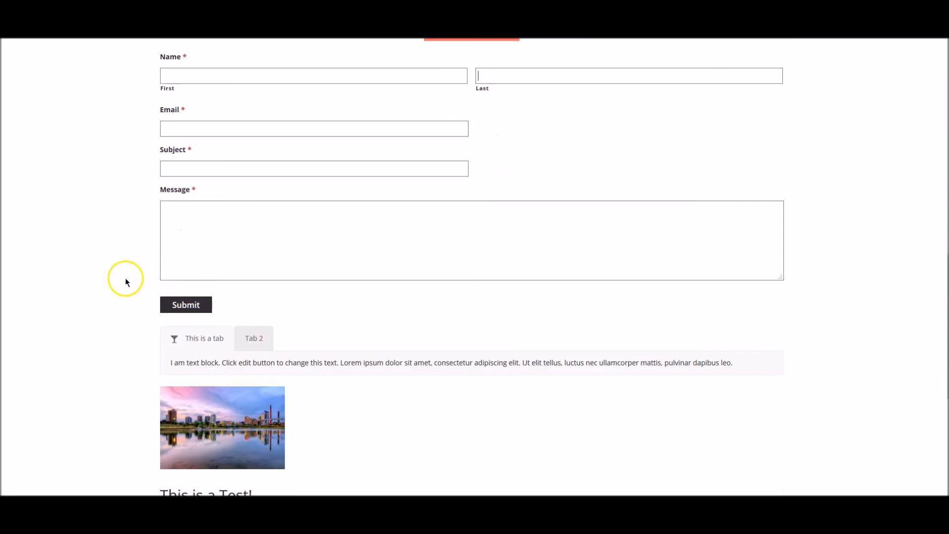
{"action": "scroll", "coordinate": [126, 280], "scroll_direction": "down", "scroll_amount": 2}
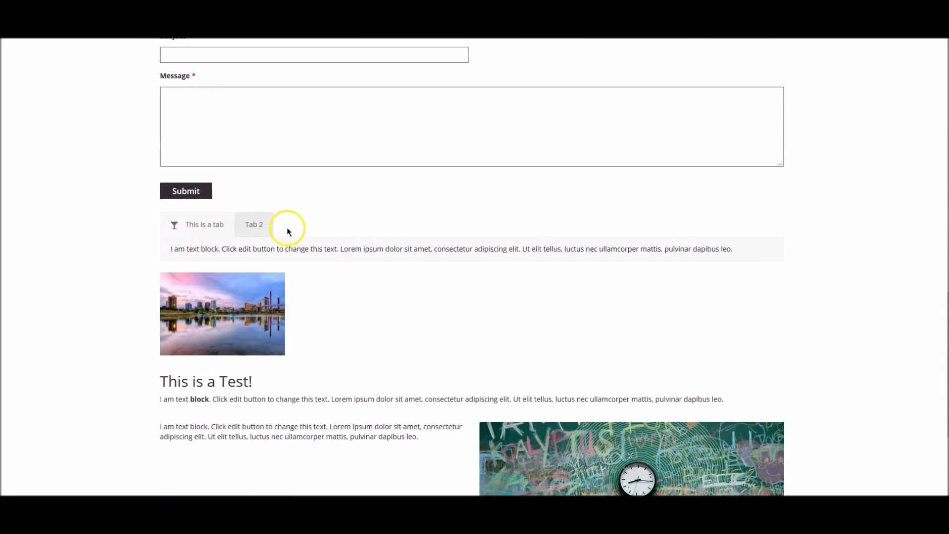
Switch to Tab 2 and back to the first tab, then review the rest of the page
{"action": "left_click", "coordinate": [251, 224]}
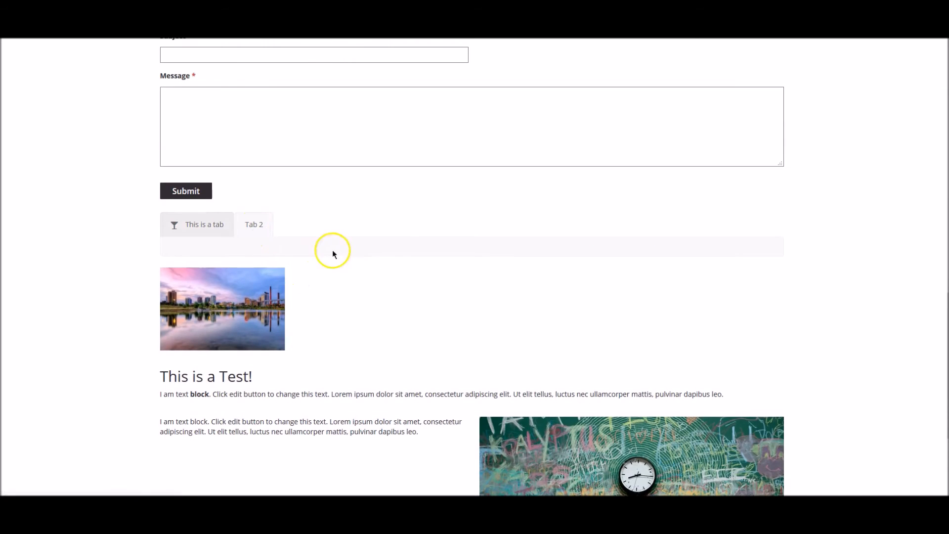
{"action": "left_click", "coordinate": [191, 224]}
{"action": "scroll", "coordinate": [109, 285], "scroll_direction": "down", "scroll_amount": 2}
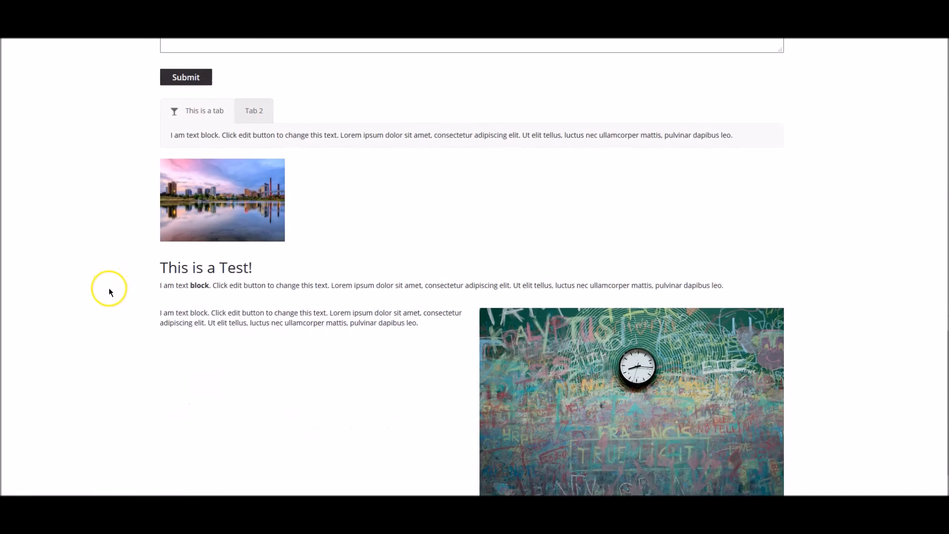
{"action": "left_click_drag", "start_coordinate": [361, 322], "coordinate": [236, 317]}
{"action": "left_click", "coordinate": [237, 316]}
{"action": "scroll", "coordinate": [589, 364], "scroll_direction": "down", "scroll_amount": 1}
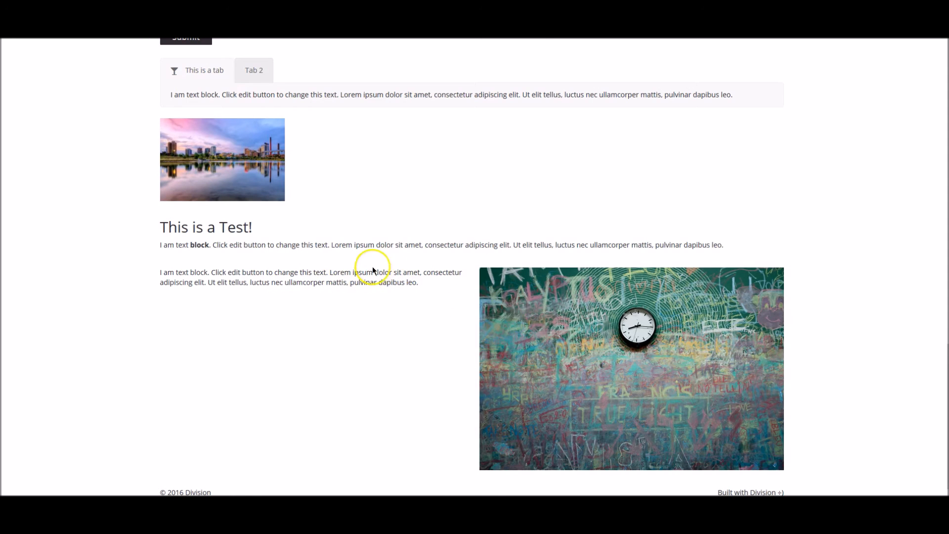
{"action": "scroll", "coordinate": [293, 353], "scroll_direction": "up", "scroll_amount": 6}
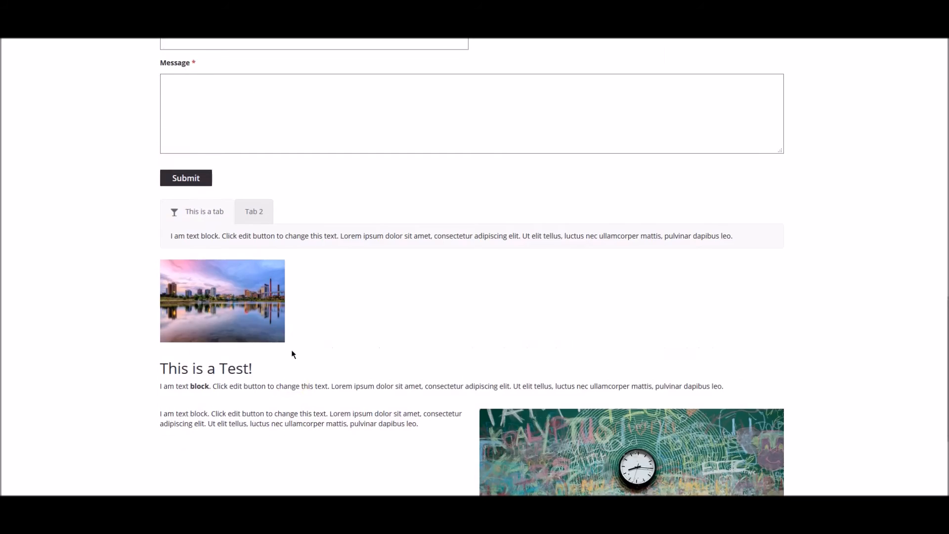
{"action": "scroll", "coordinate": [294, 354], "scroll_direction": "up", "scroll_amount": 12}
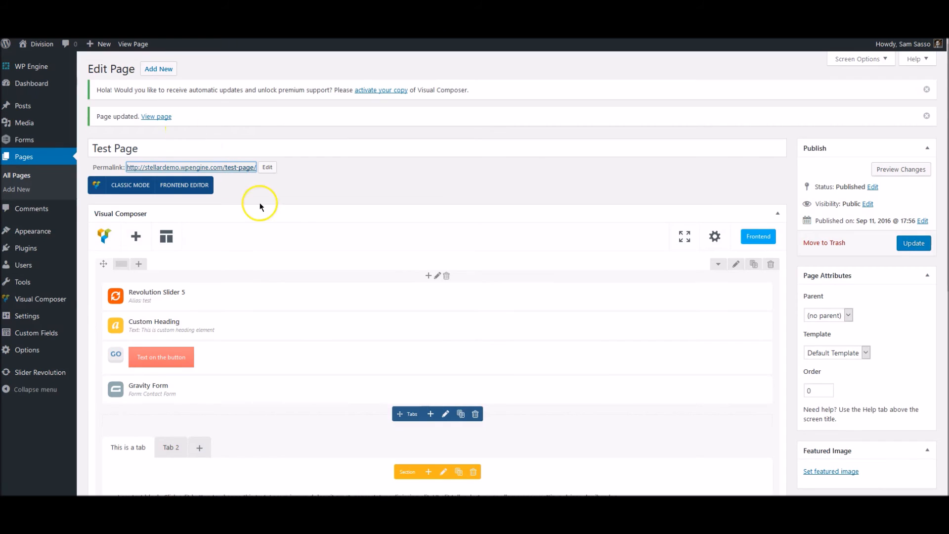
Open the Test Page in the Frontend Editor
{"action": "left_click", "coordinate": [192, 195]}
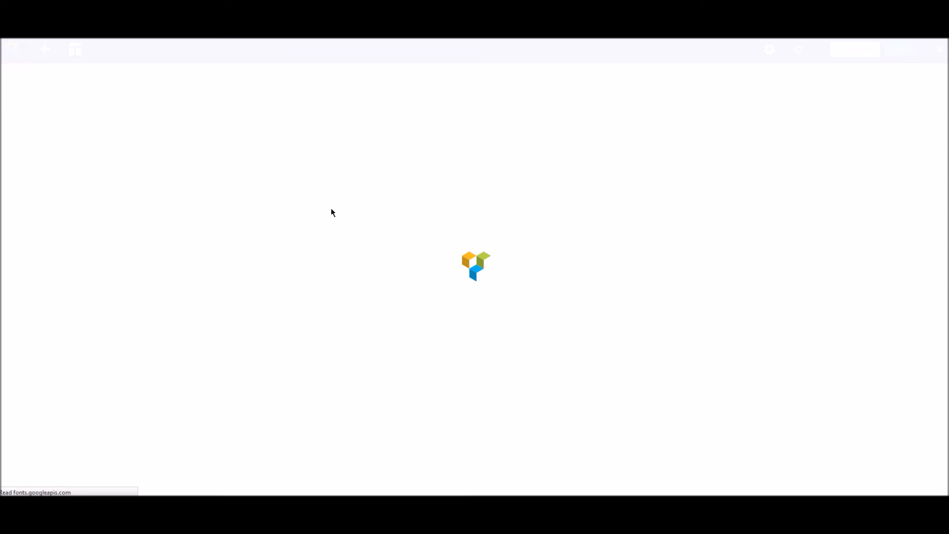
{"action": "left_click", "coordinate": [95, 233]}
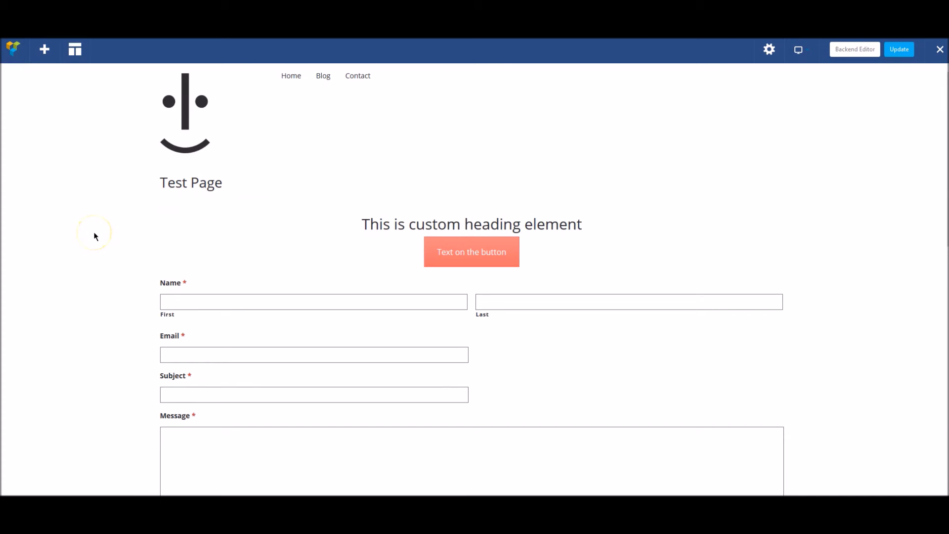
{"action": "mouse_move", "coordinate": [384, 213]}
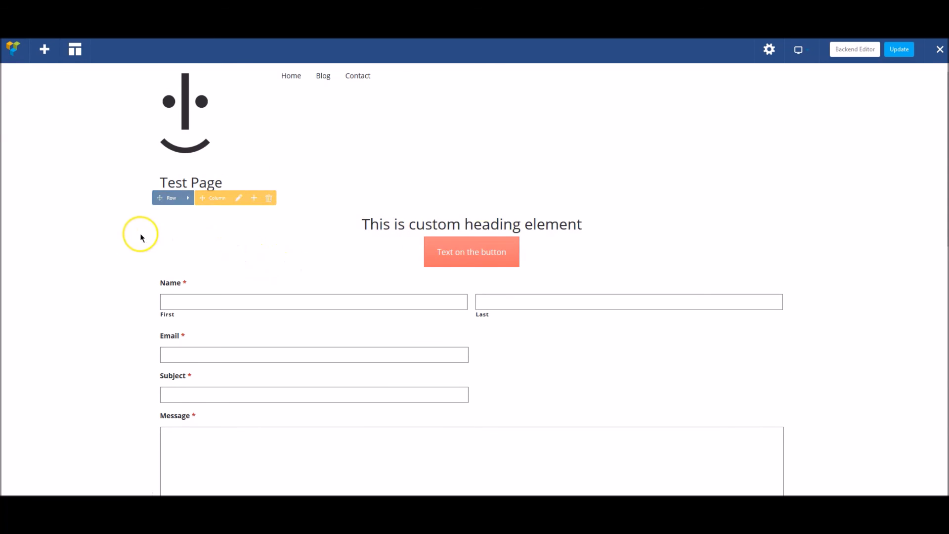
Scroll through the page's elements, then return to the Backend Editor
{"action": "scroll", "coordinate": [134, 242], "scroll_direction": "down", "scroll_amount": 5}
{"action": "scroll", "coordinate": [385, 239], "scroll_direction": "down", "scroll_amount": 3}
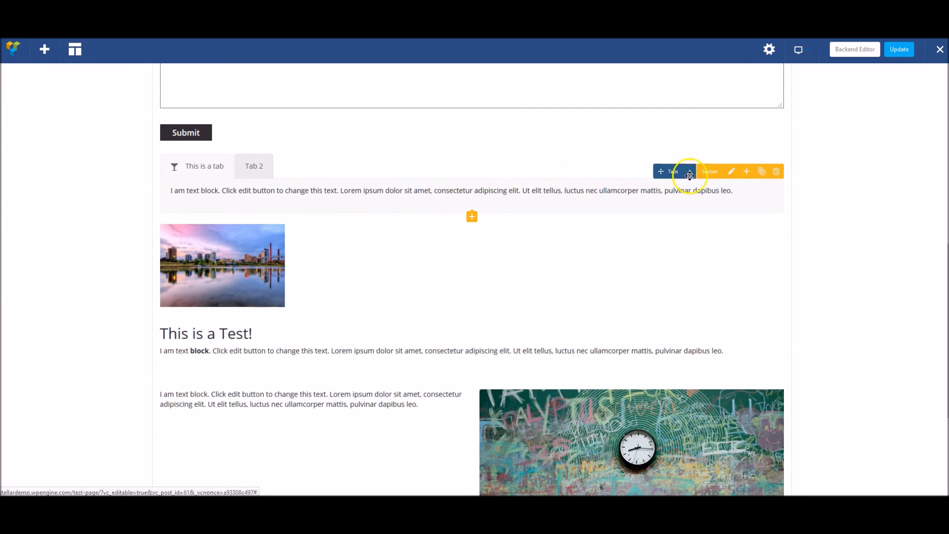
{"action": "scroll", "coordinate": [386, 357], "scroll_direction": "down", "scroll_amount": 3}
{"action": "scroll", "coordinate": [386, 358], "scroll_direction": "up", "scroll_amount": 10}
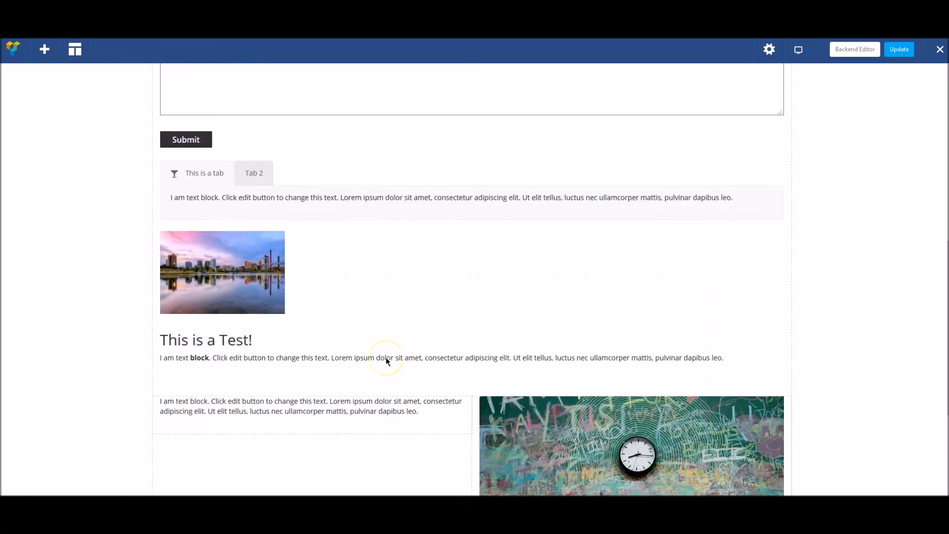
{"action": "scroll", "coordinate": [385, 357], "scroll_direction": "up", "scroll_amount": 1}
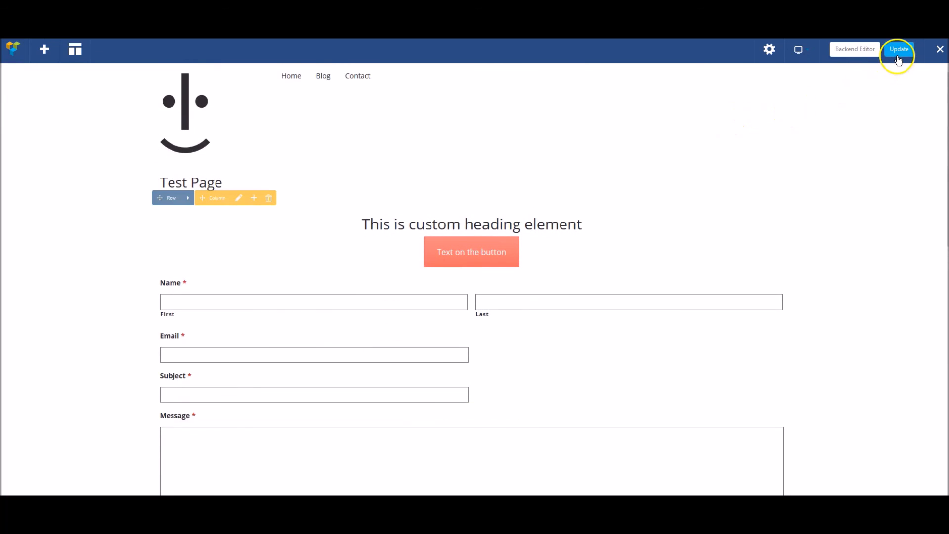
{"action": "left_click", "coordinate": [841, 50]}
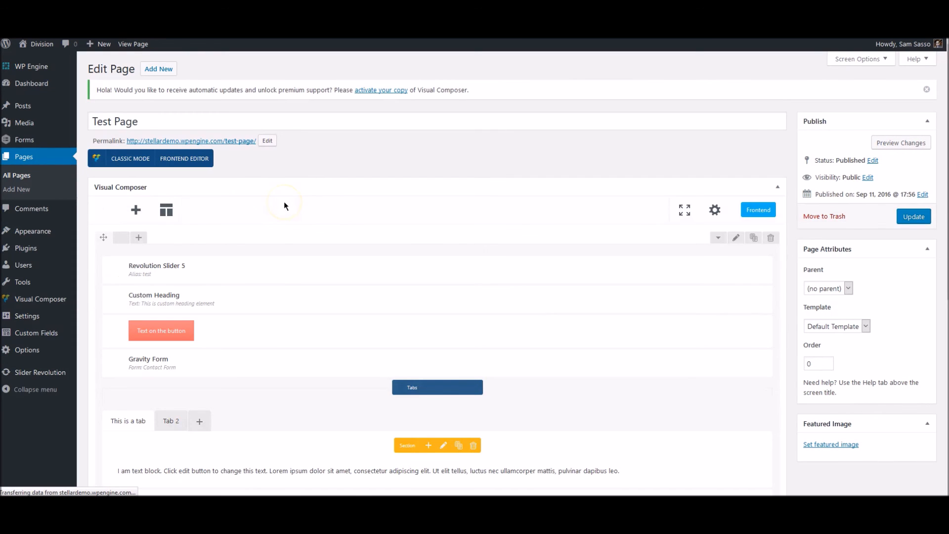
Scroll through the backend layout to check the slider, heading, button, Contact Form and tabs
{"action": "scroll", "coordinate": [287, 202], "scroll_direction": "down", "scroll_amount": 4}
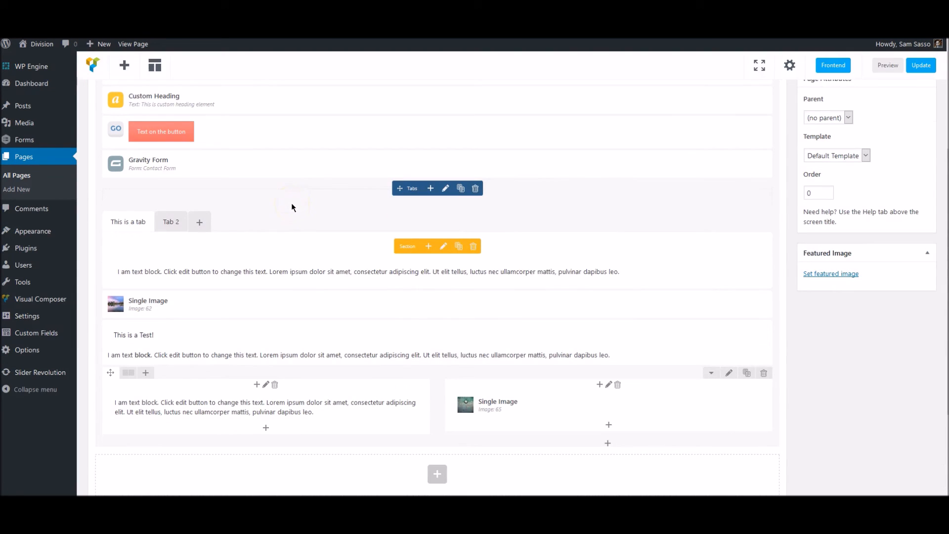
{"action": "scroll", "coordinate": [291, 202], "scroll_direction": "down", "scroll_amount": 1}
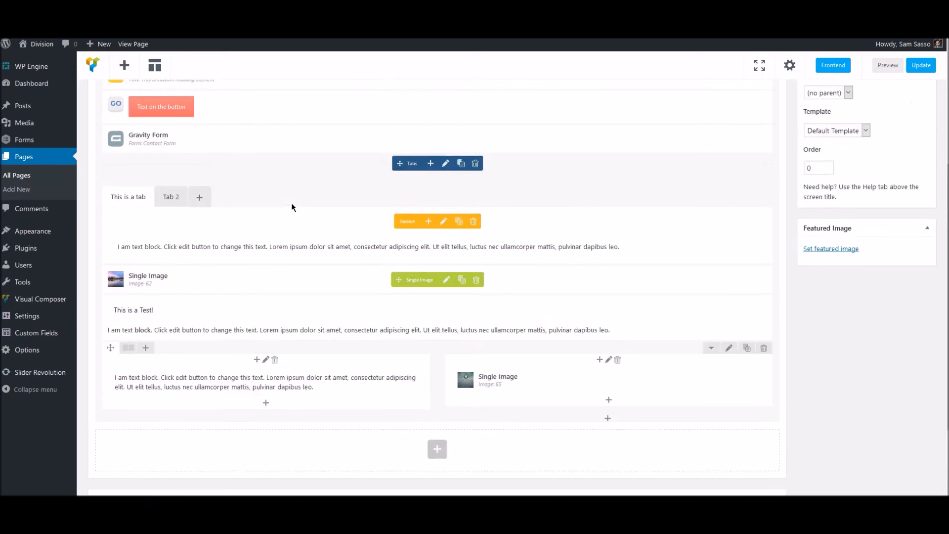
{"action": "scroll", "coordinate": [292, 203], "scroll_direction": "up", "scroll_amount": 3}
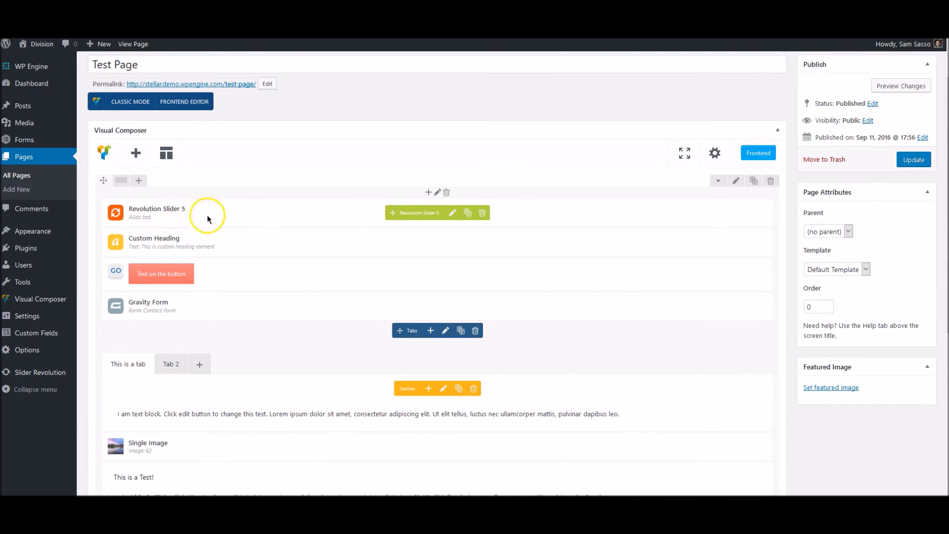
{"action": "scroll", "coordinate": [352, 245], "scroll_direction": "down", "scroll_amount": 3}
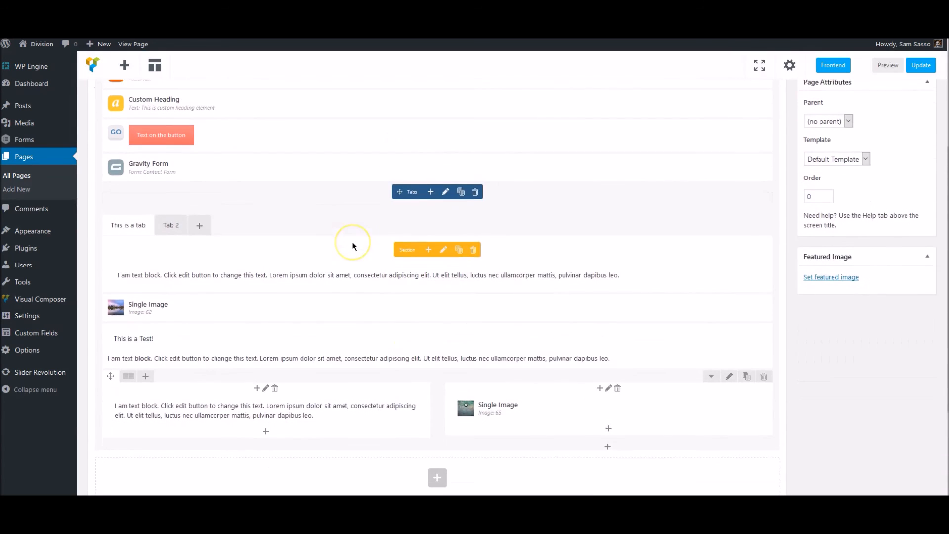
{"action": "scroll", "coordinate": [353, 246], "scroll_direction": "up", "scroll_amount": 4}
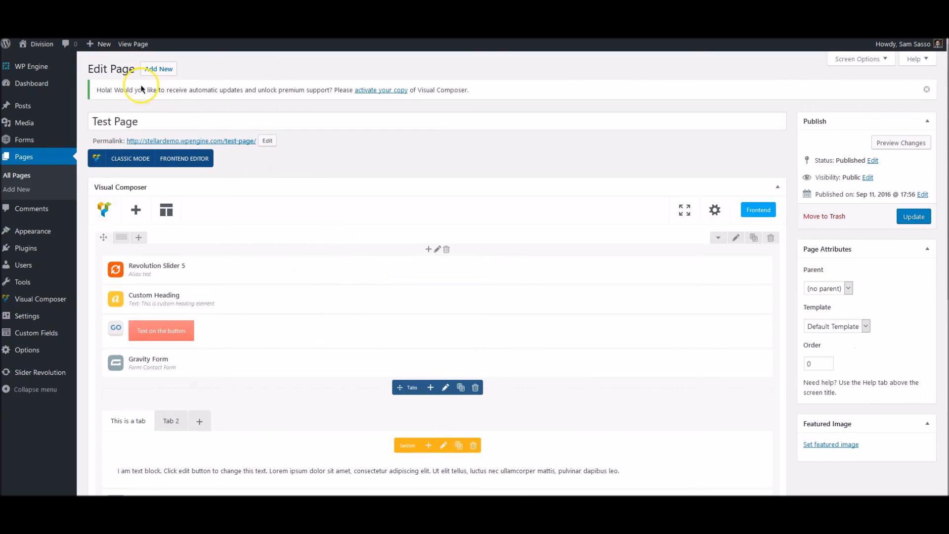